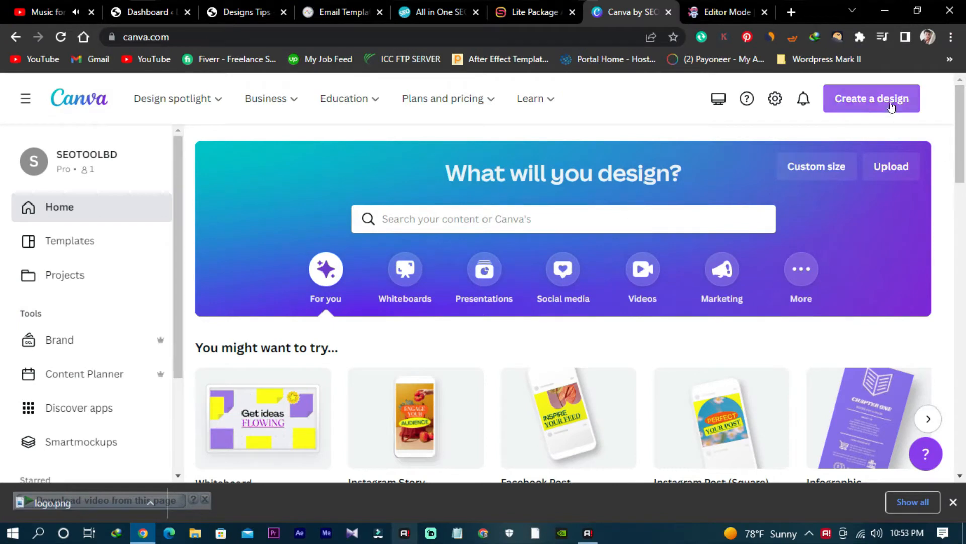
- Create a new blank design at the recent custom size of 640 × 853 px
scroll(686, 231, "down", 1)
scroll(712, 193, "up", 1)
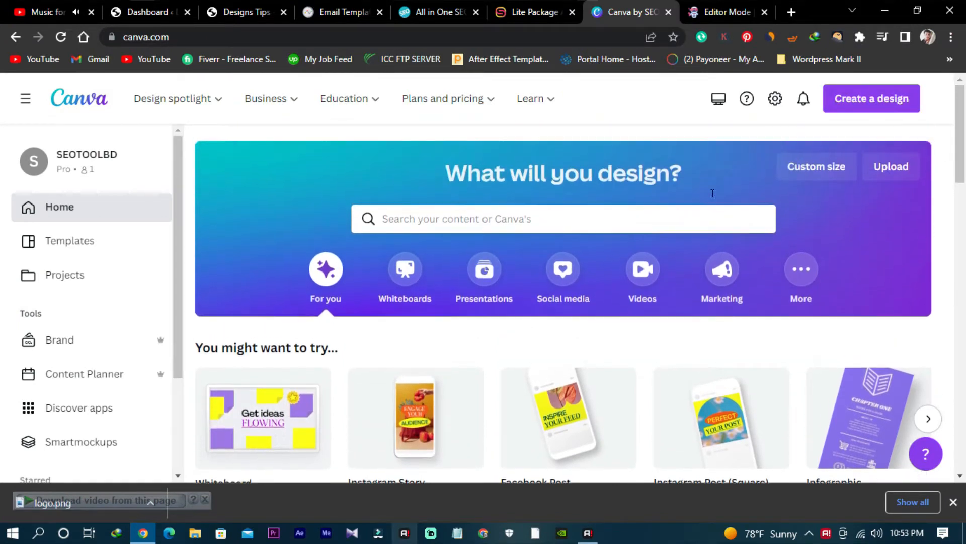
left_click(848, 100)
left_click(706, 436)
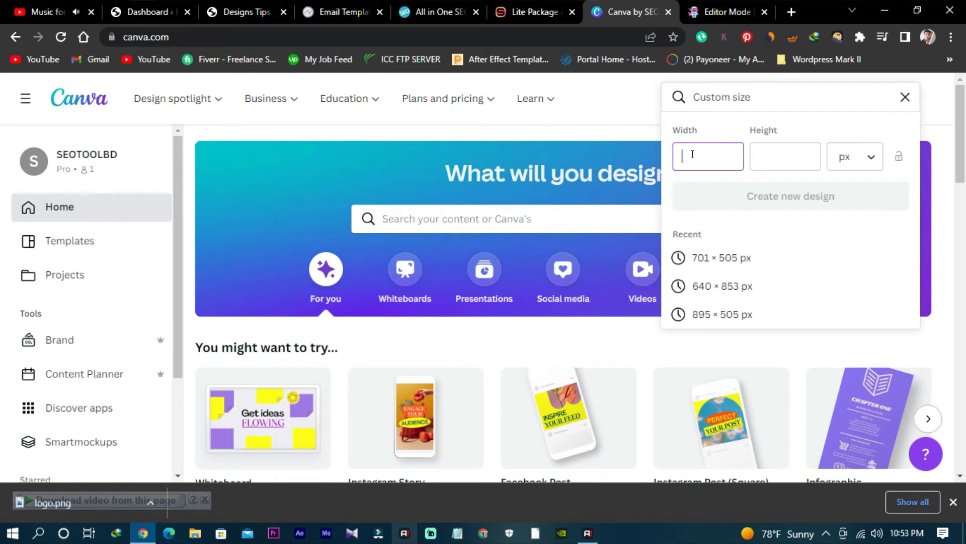
left_click(738, 285)
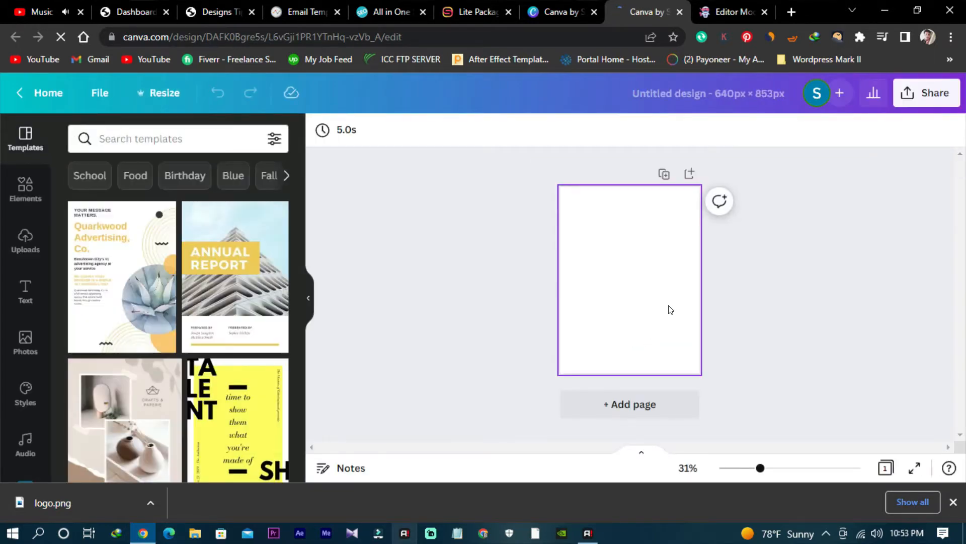
left_click_drag(762, 469, 788, 472)
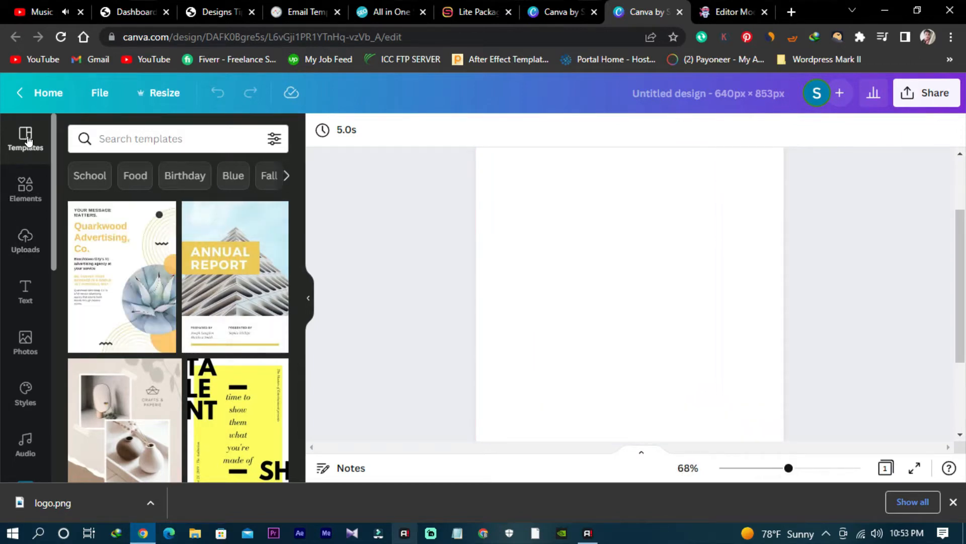
- Search the elements library for "seo"
left_click(30, 252)
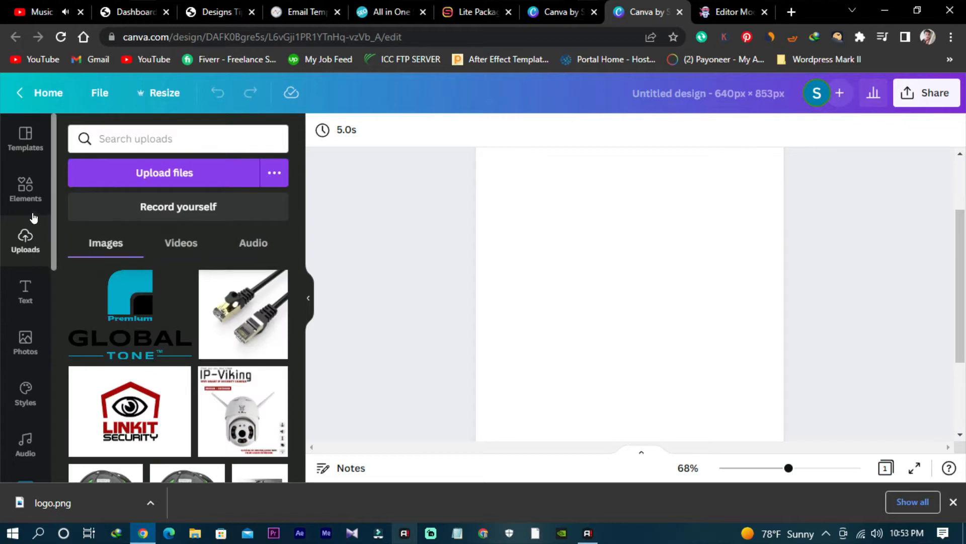
left_click(30, 198)
left_click(184, 136)
type("s")
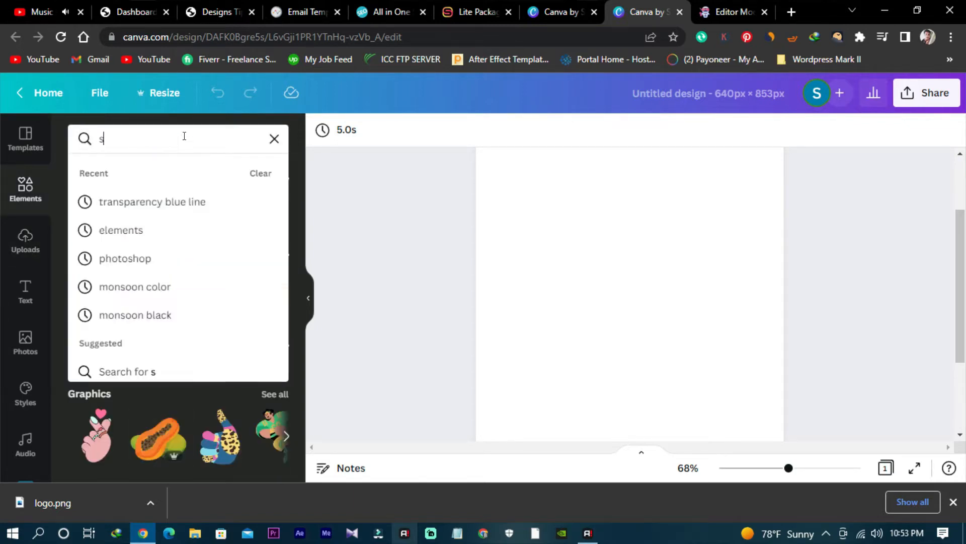
type("eo")
key("Return")
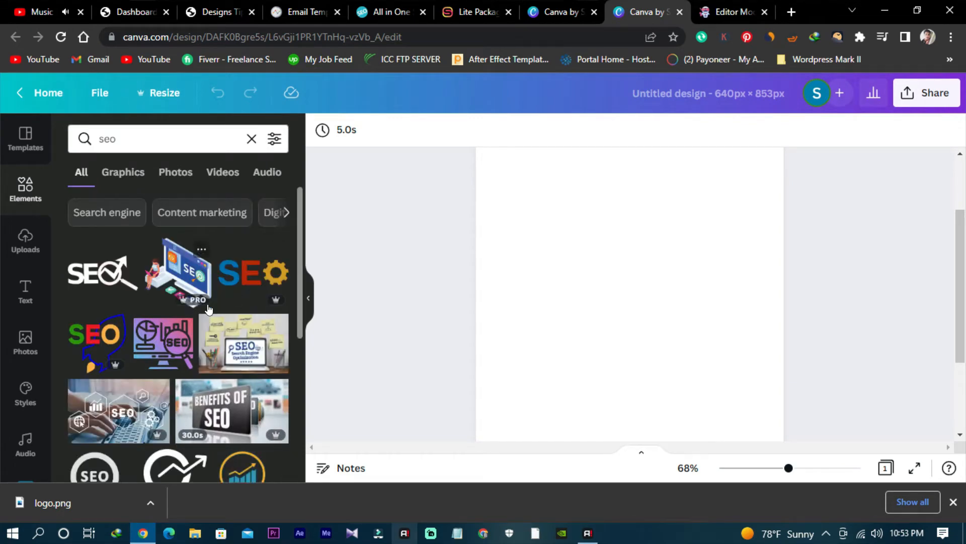
- Add a heading to the blank page and replace its text with "Seo Escape"
left_click(26, 291)
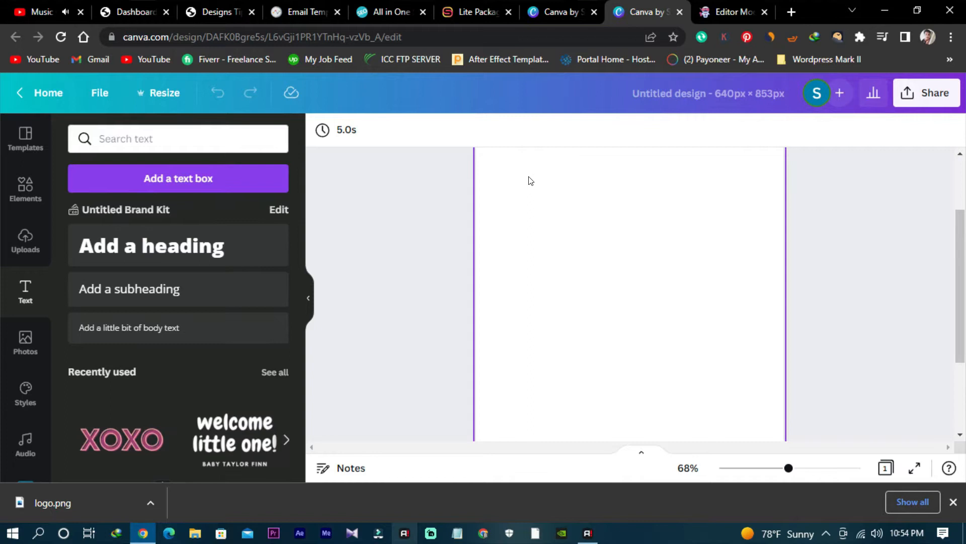
left_click(151, 259)
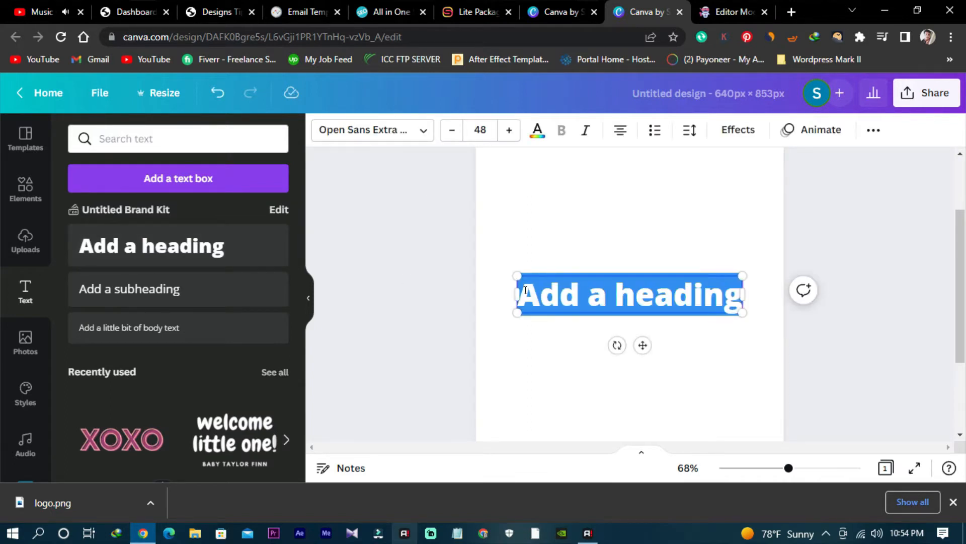
left_click(523, 291)
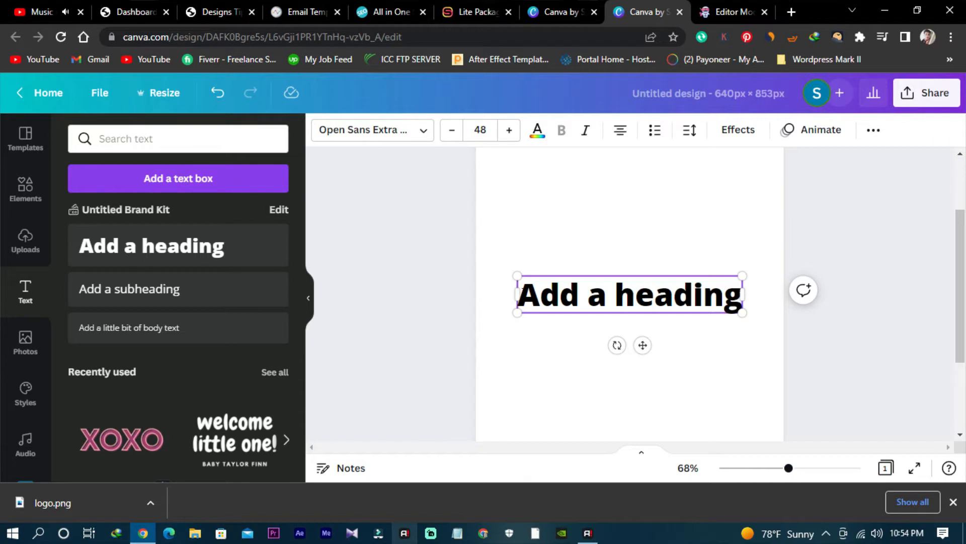
key("ctrl+a")
key("BackSpace")
type("S")
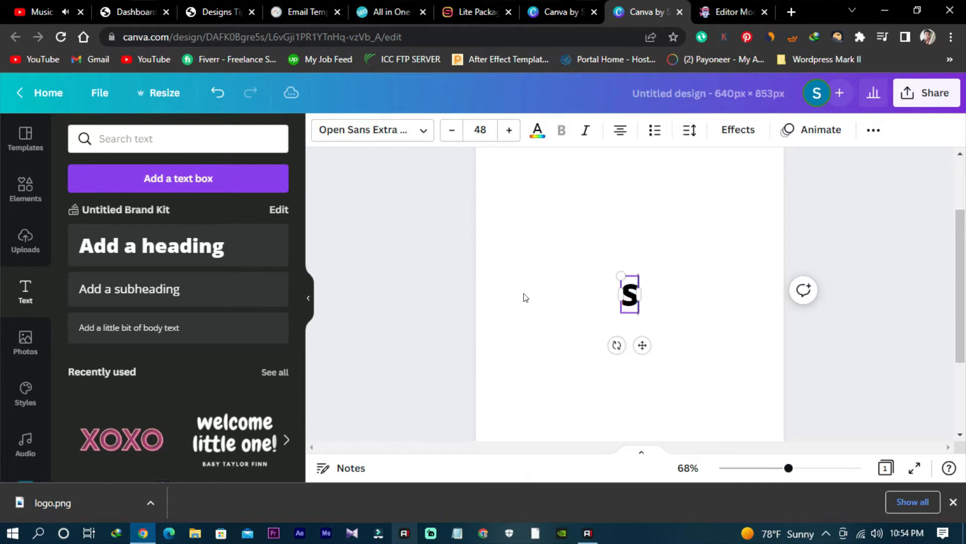
type("eo Escape")
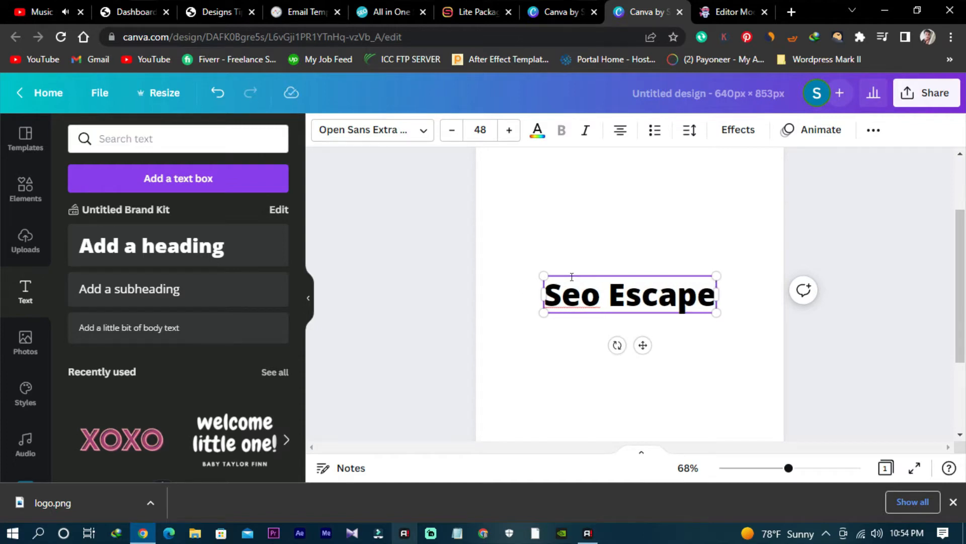
- Colour the Seo Escape heading dark blue from the default colours, trying purple first
left_click(534, 136)
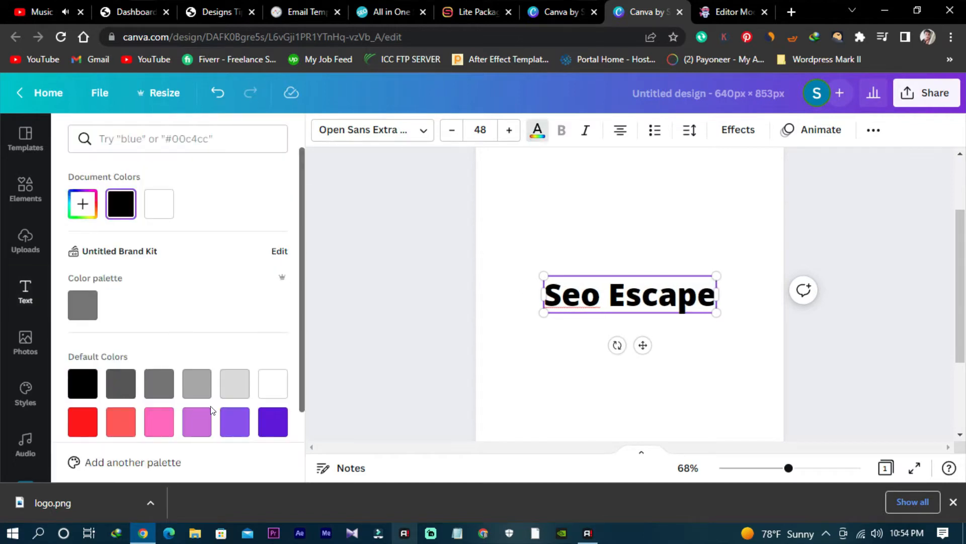
left_click(235, 422)
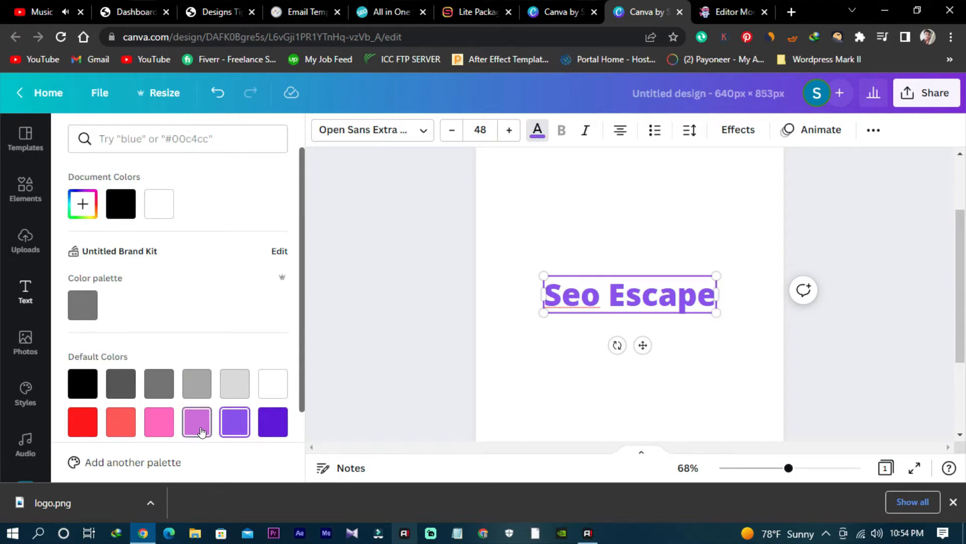
scroll(197, 362, "down", 2)
left_click(274, 375)
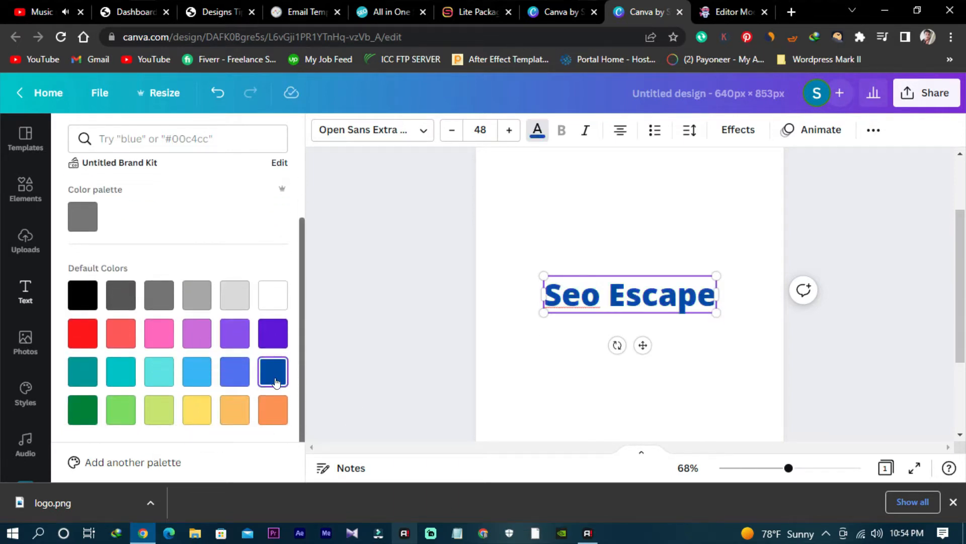
key("Escape")
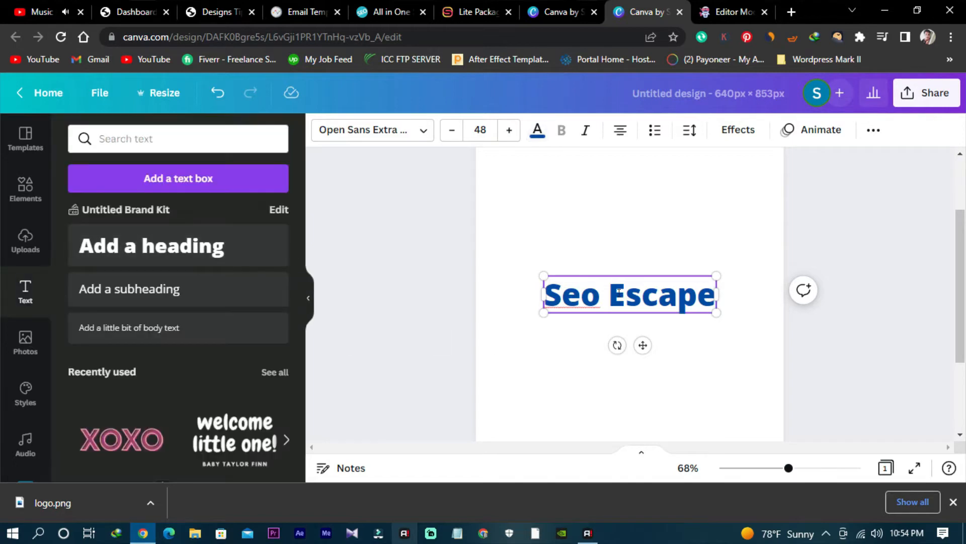
- Try the Aleo Light font on the Seo Escape heading
left_click(423, 141)
scroll(166, 270, "down", 3)
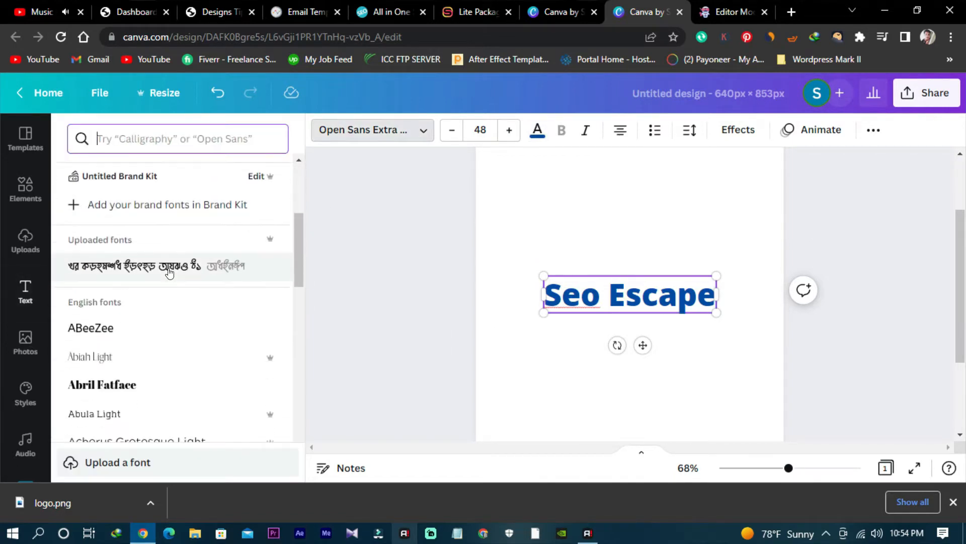
scroll(170, 275, "down", 12)
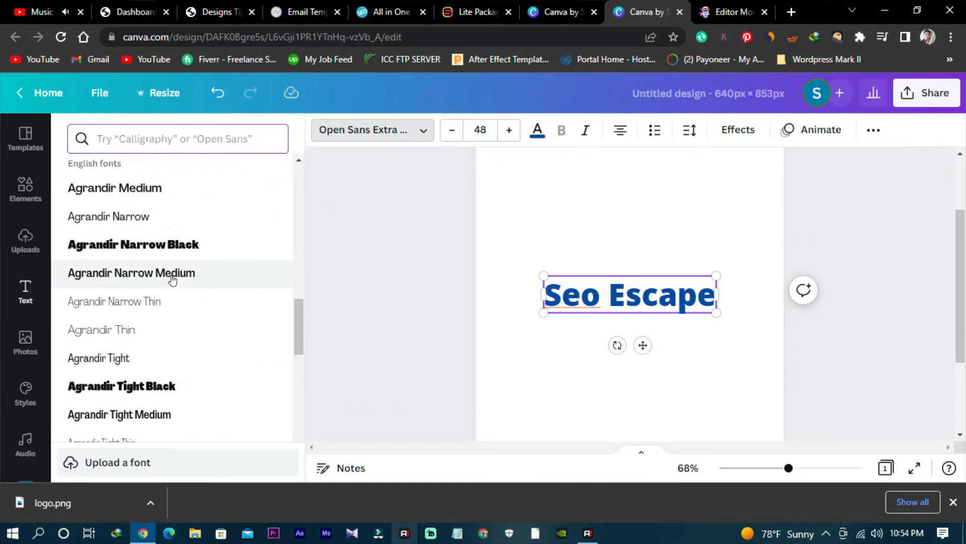
scroll(174, 280, "down", 10)
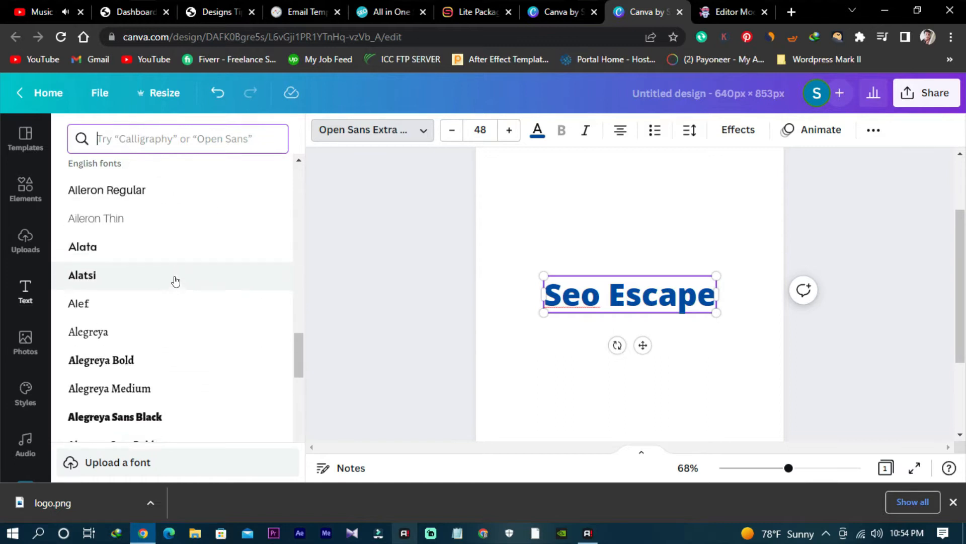
scroll(166, 267, "down", 8)
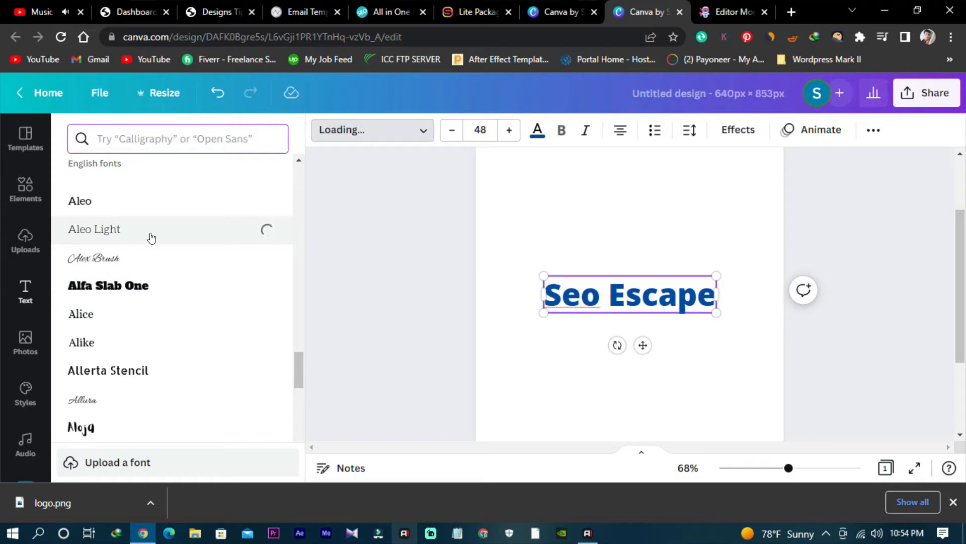
- Try the Archive font on the heading and look through more of the English fonts
scroll(161, 242, "down", 6)
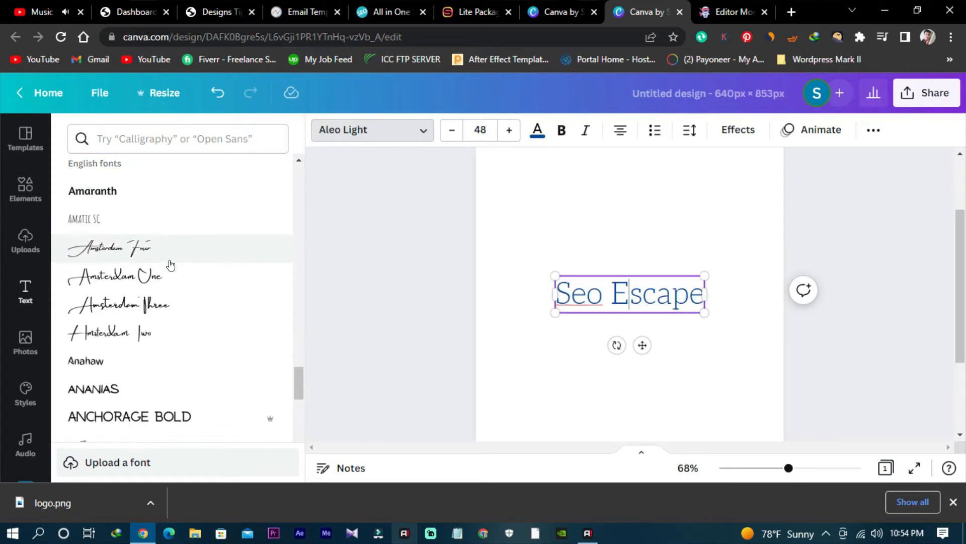
scroll(170, 264, "down", 2)
scroll(126, 313, "down", 3)
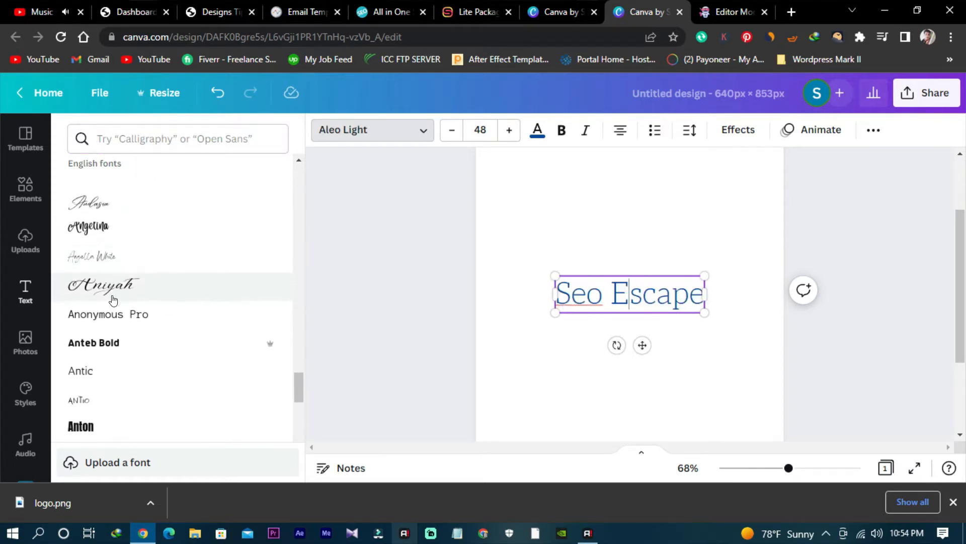
scroll(113, 300, "down", 4)
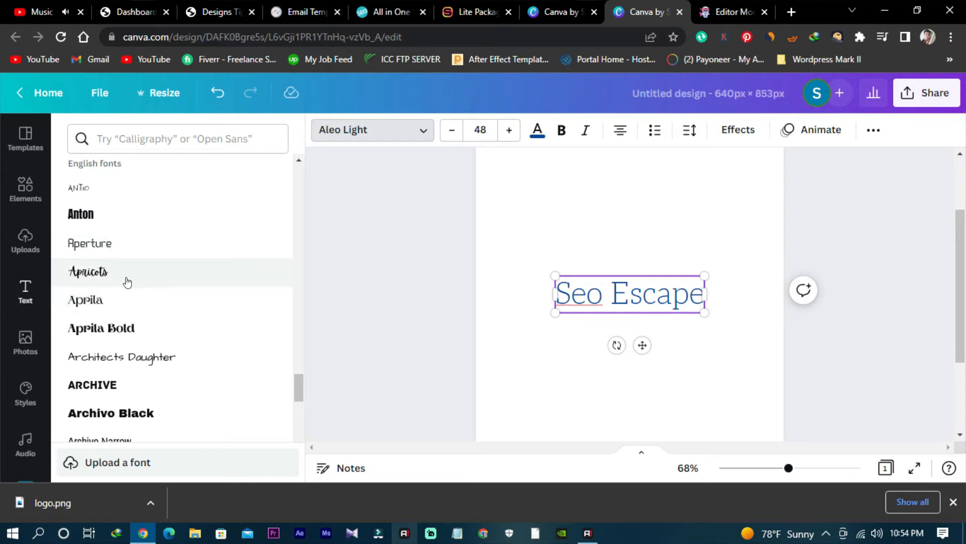
scroll(127, 282, "down", 2)
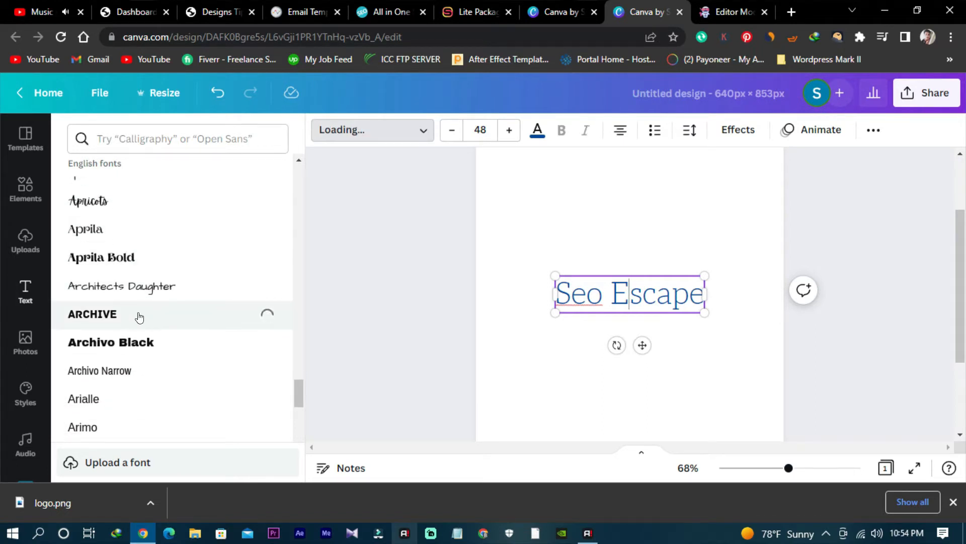
scroll(145, 318, "down", 10)
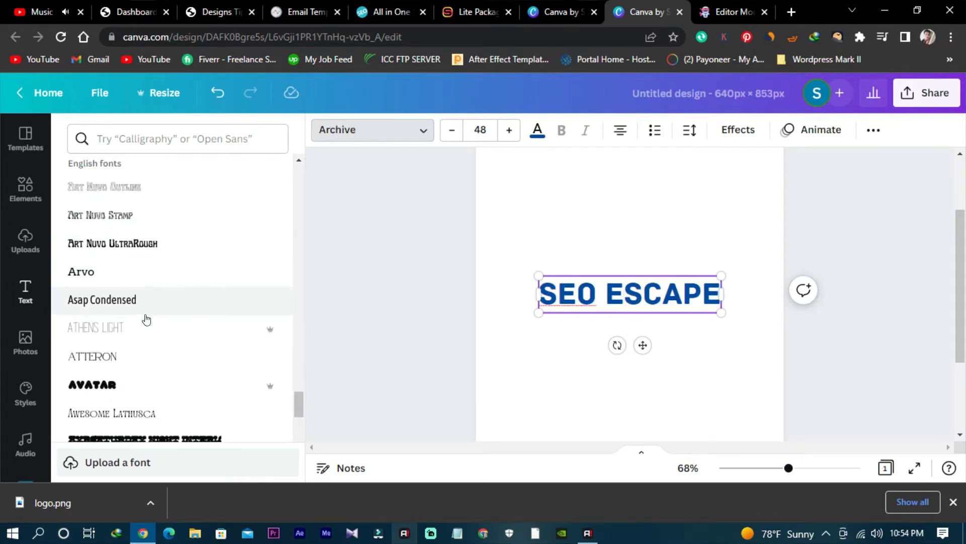
scroll(146, 282, "down", 10)
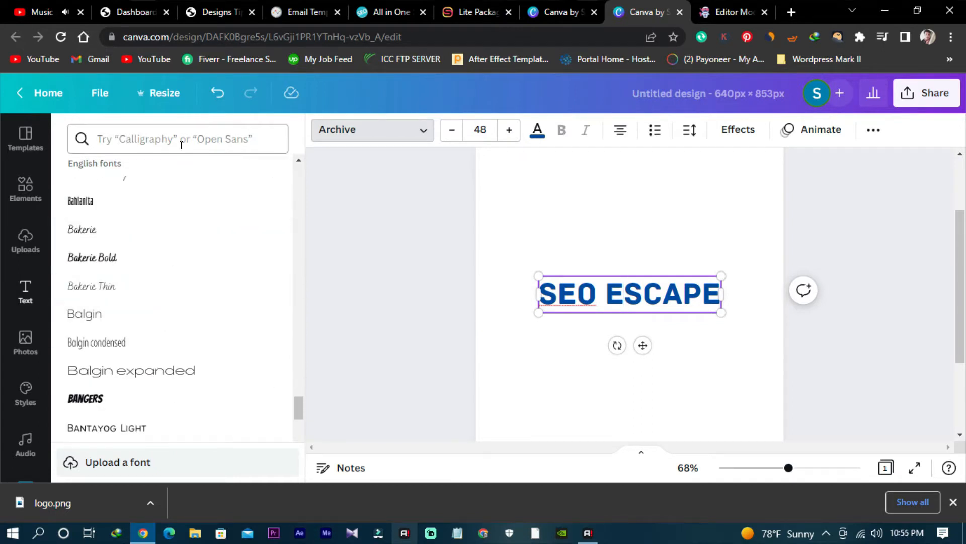
- Search the fonts for "pop" and try Poppins, then Poppins ExtraBold on the heading
left_click(183, 138)
type("pop")
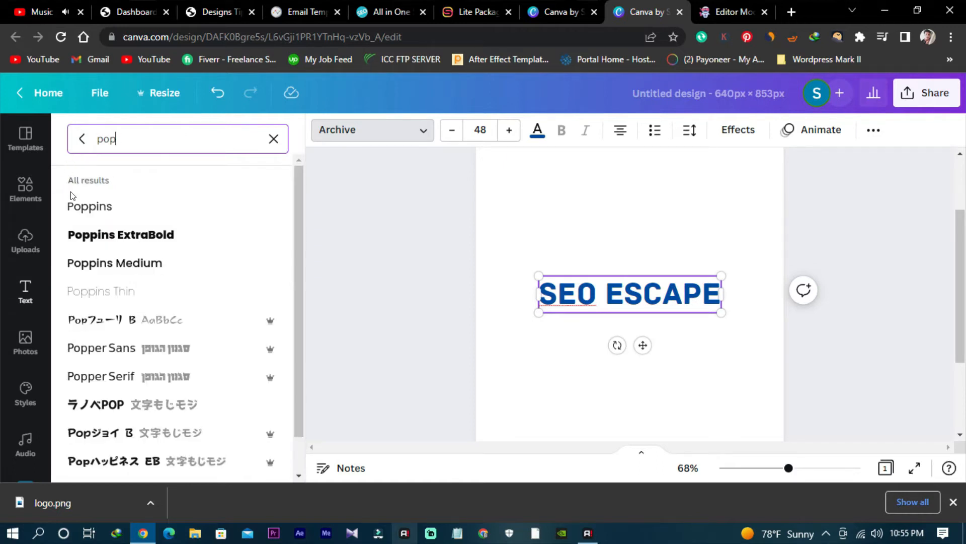
left_click(84, 211)
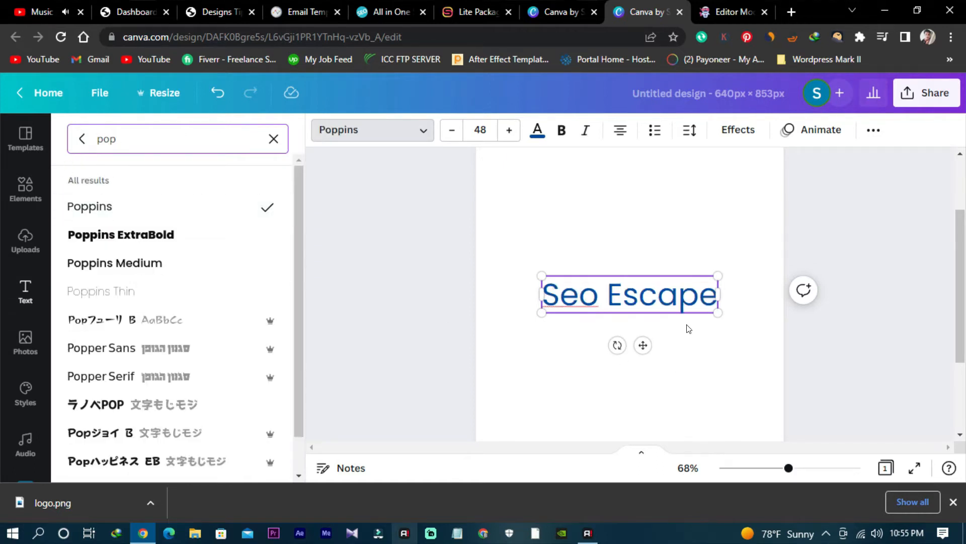
left_click(161, 237)
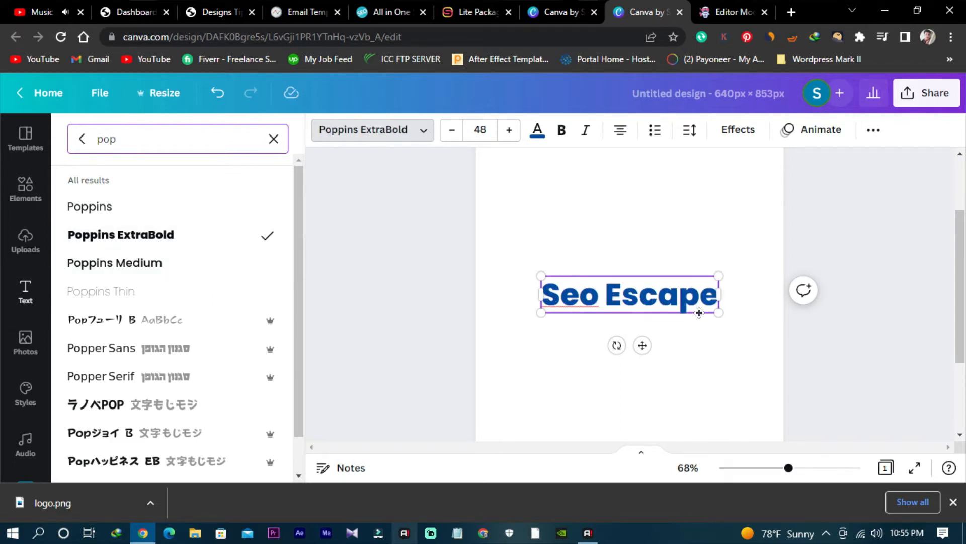
scroll(127, 320, "down", 1)
scroll(126, 332, "up", 1)
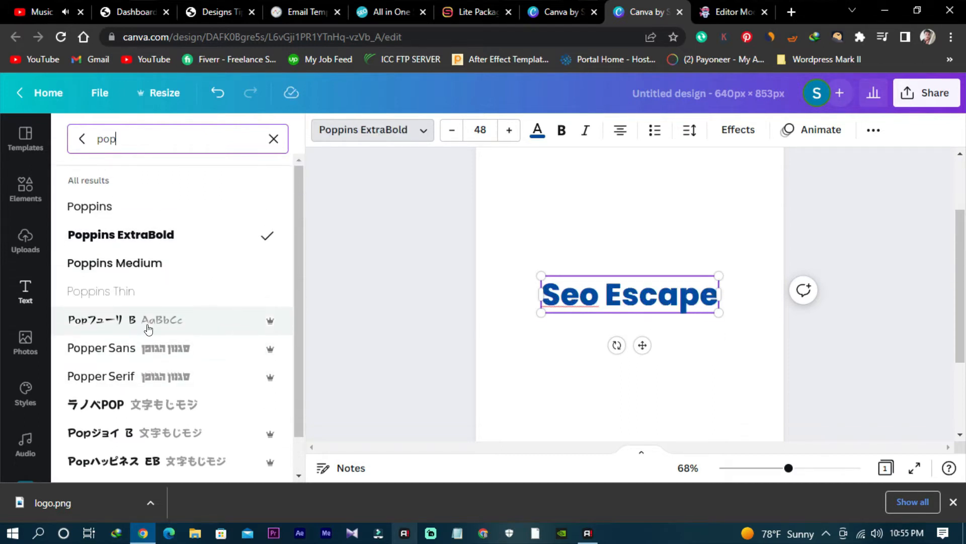
- Narrow the fonts to the Corporate category and try Kollektif, then Lexend Deca, on the Seo Escape heading
key("BackSpace")
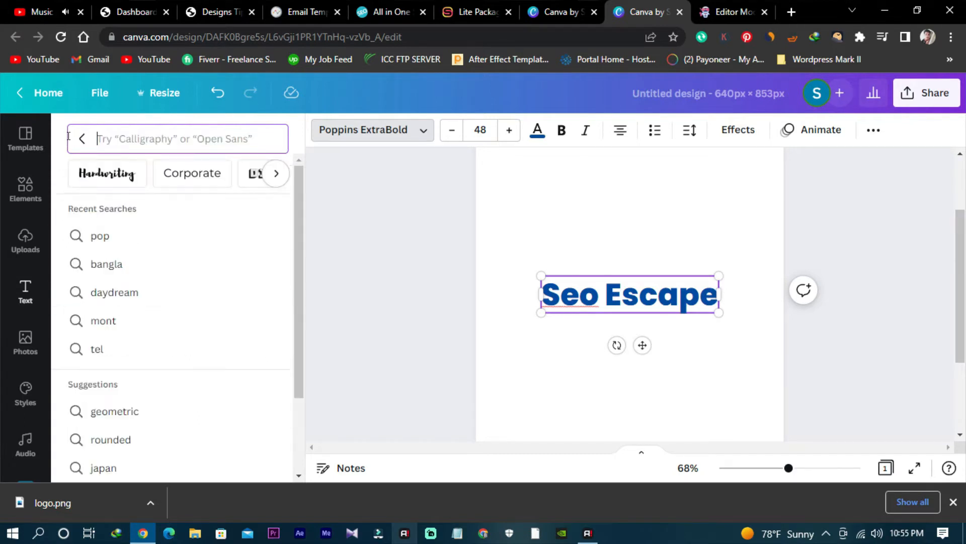
left_click(191, 177)
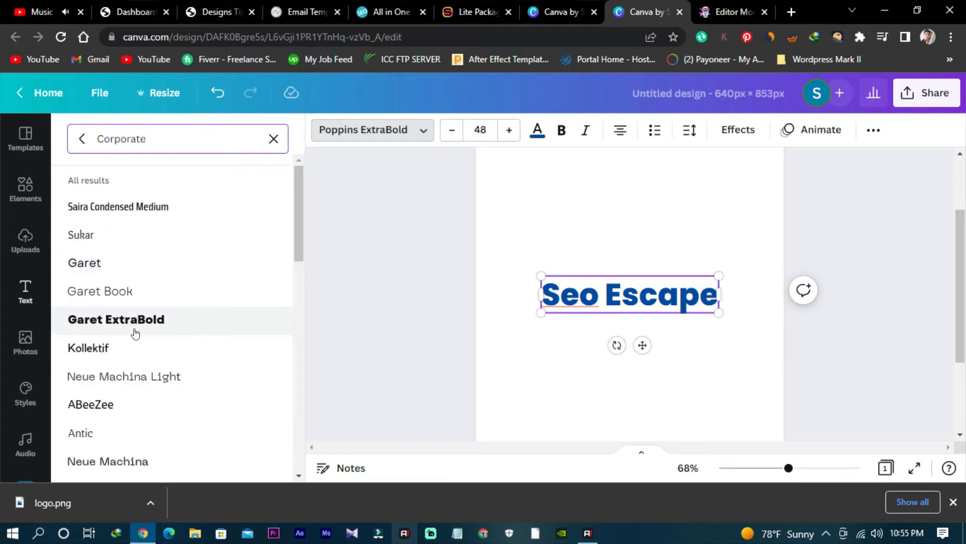
left_click(150, 341)
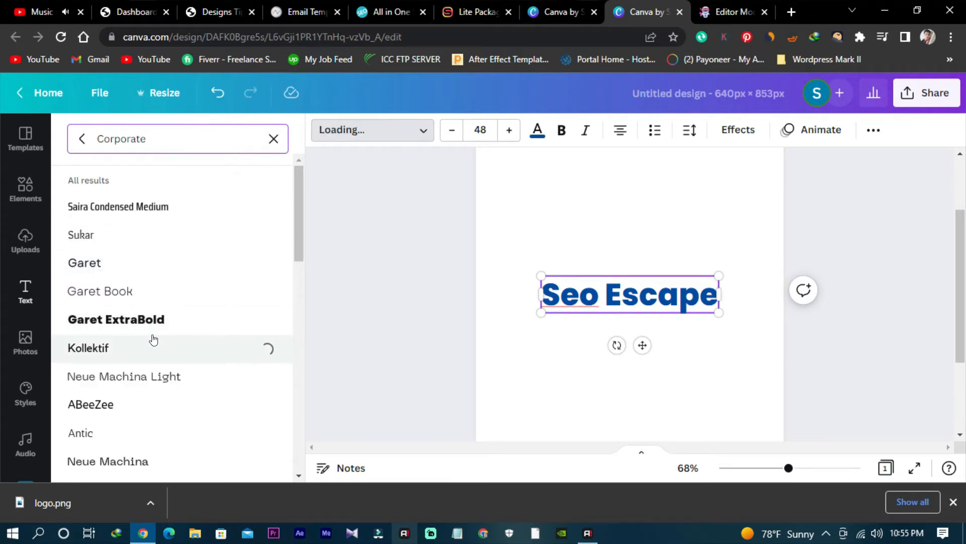
scroll(156, 341, "down", 7)
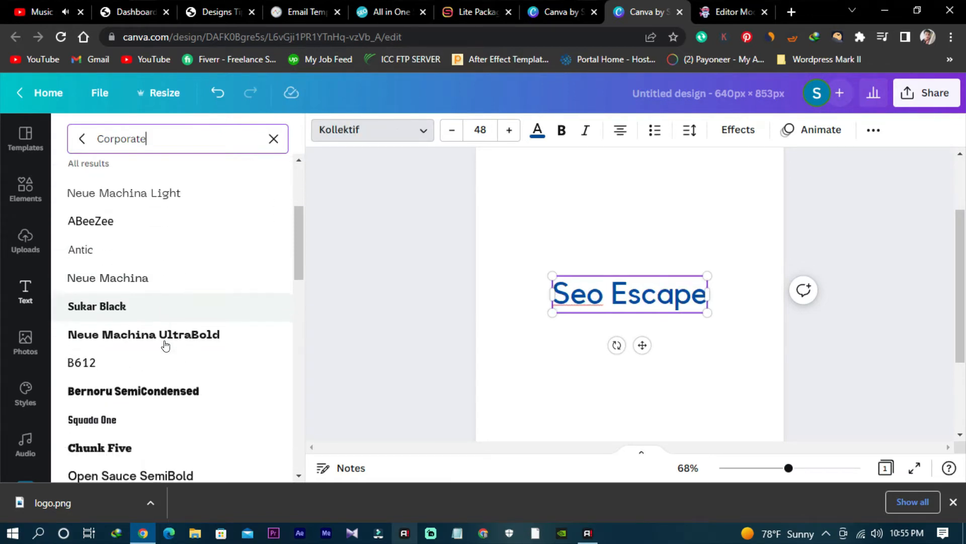
scroll(166, 343, "down", 10)
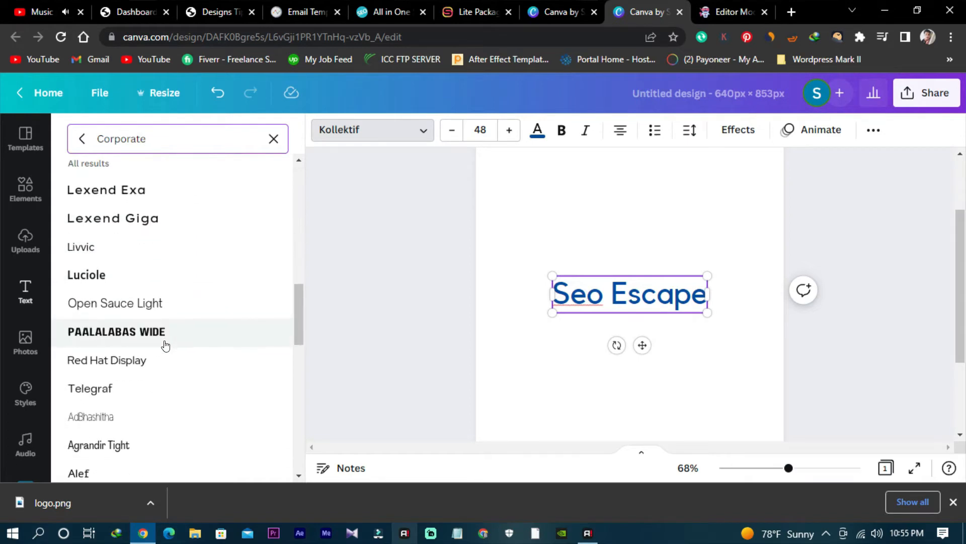
scroll(167, 342, "down", 5)
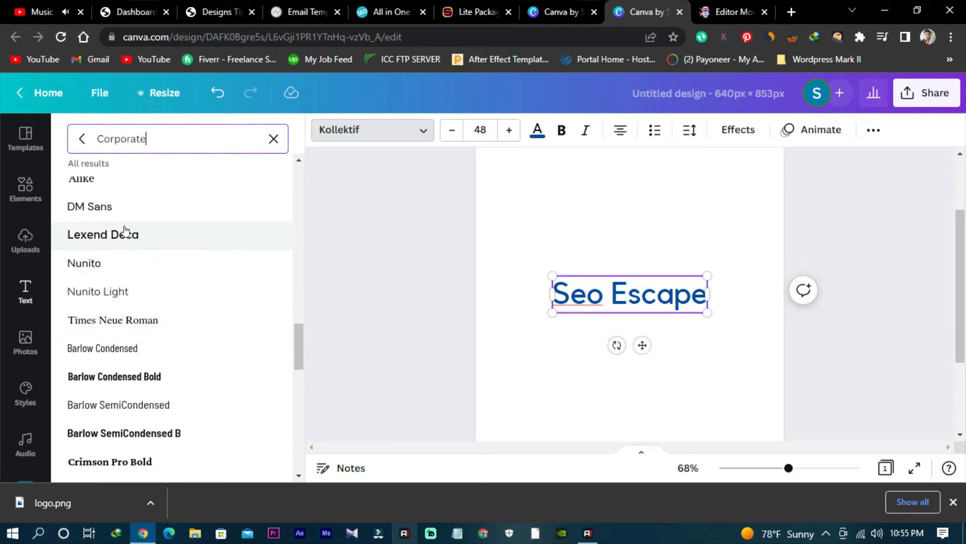
scroll(170, 313, "down", 5)
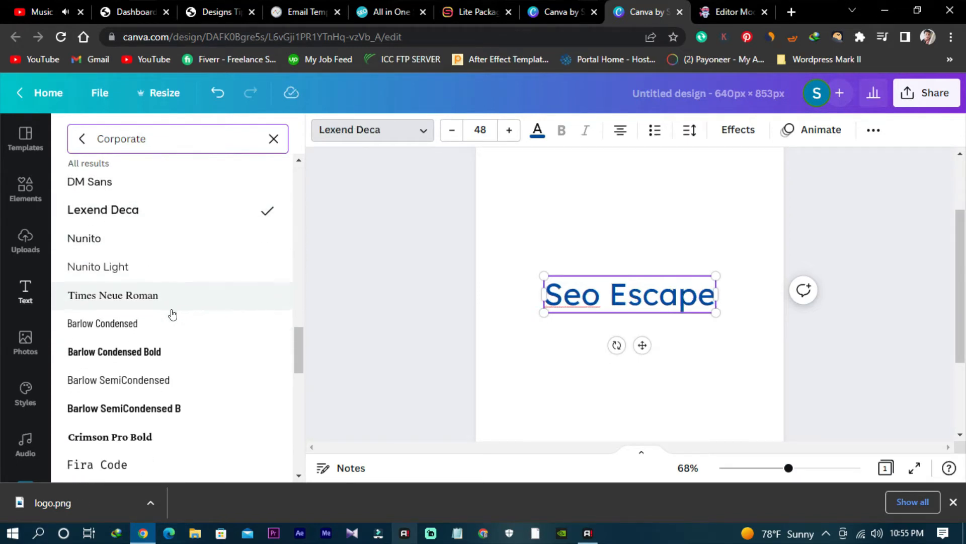
- Apply the Montserrat Classic font to the Seo Escape heading
scroll(174, 315, "down", 3)
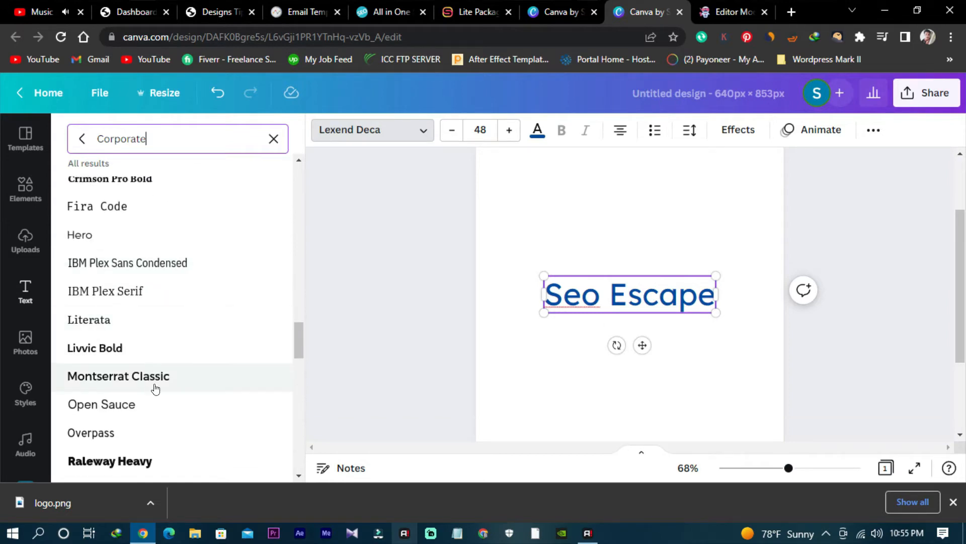
scroll(188, 356, "down", 6)
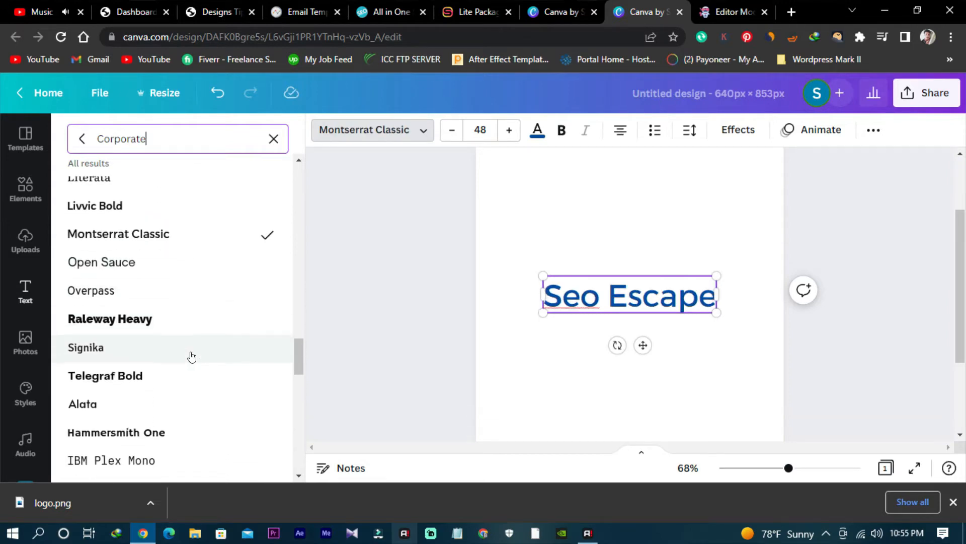
left_click(370, 354)
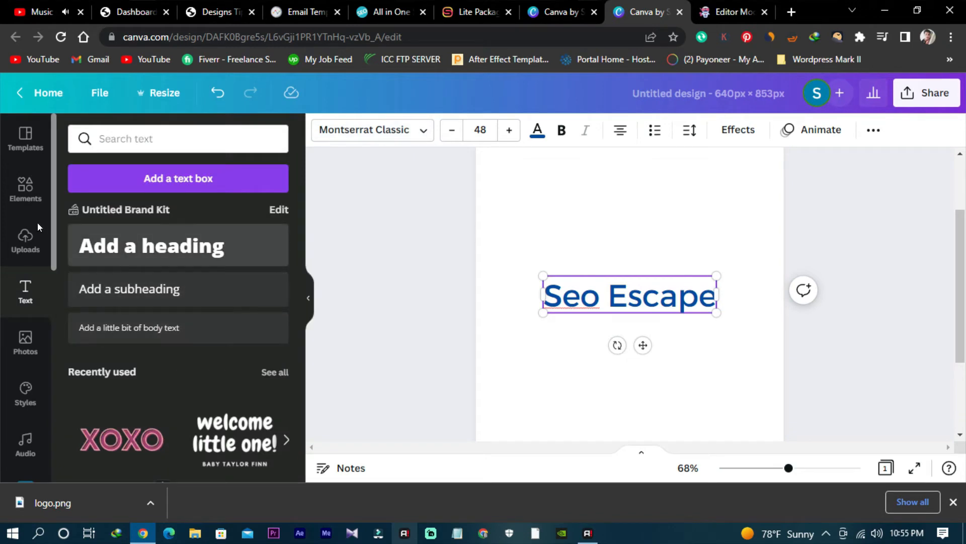
- Search the elements for "seo" and replace the word Seo in the heading with the SEO magnifying-glass graphic
left_click(15, 209)
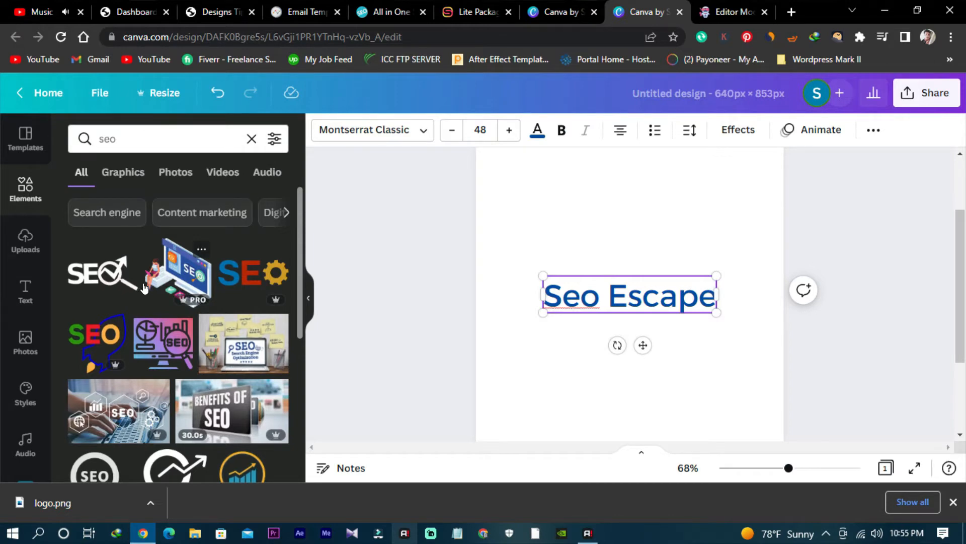
left_click_drag(609, 298, 541, 295)
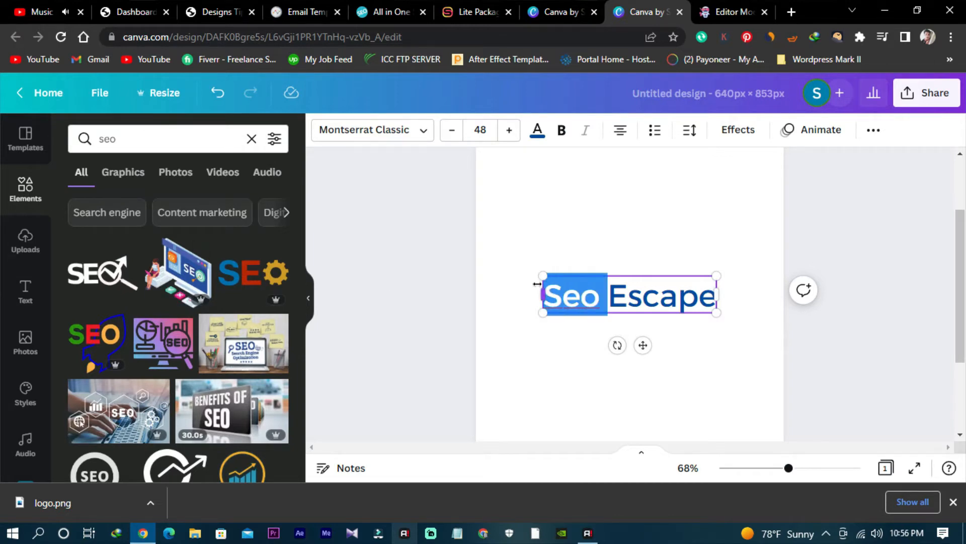
key("BackSpace")
left_click(126, 252)
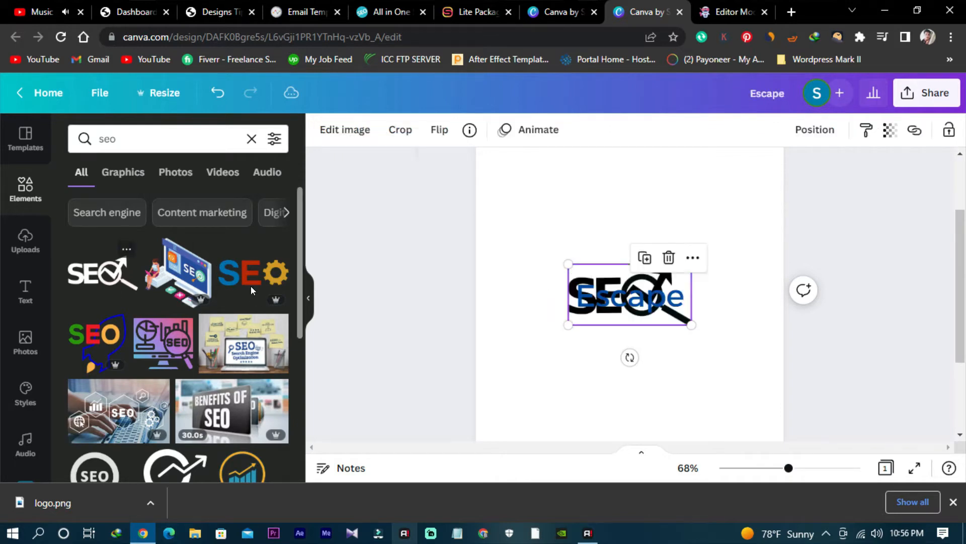
- Shrink the SEO graphic and place the word Escape directly to its right, scaled down to font size 35.3
left_click_drag(688, 325, 667, 257)
left_click(591, 330)
left_click(671, 288)
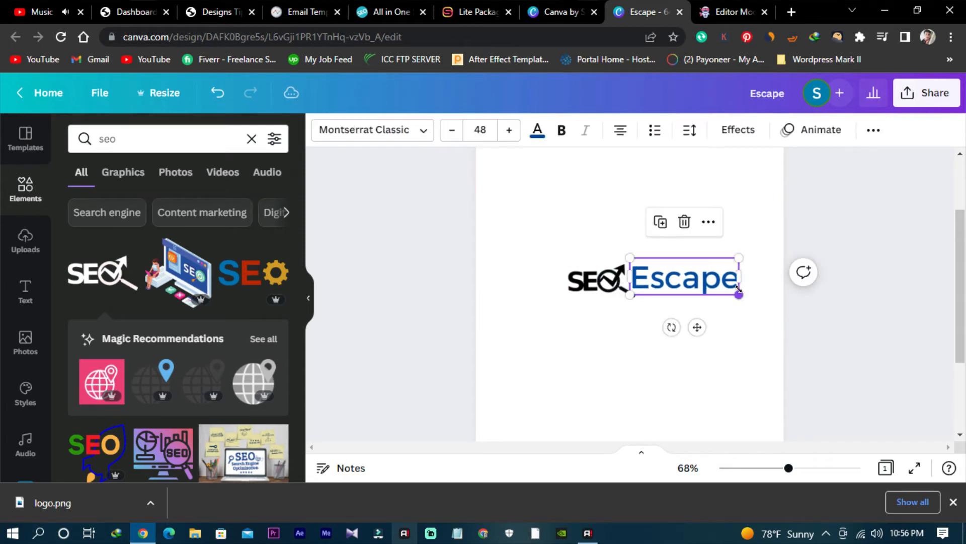
left_click_drag(738, 293, 690, 280)
left_click(694, 344)
- Recolour the SEO graphic's magnifying glass, trying the document's dark blue and the lighter purple
left_click(599, 281)
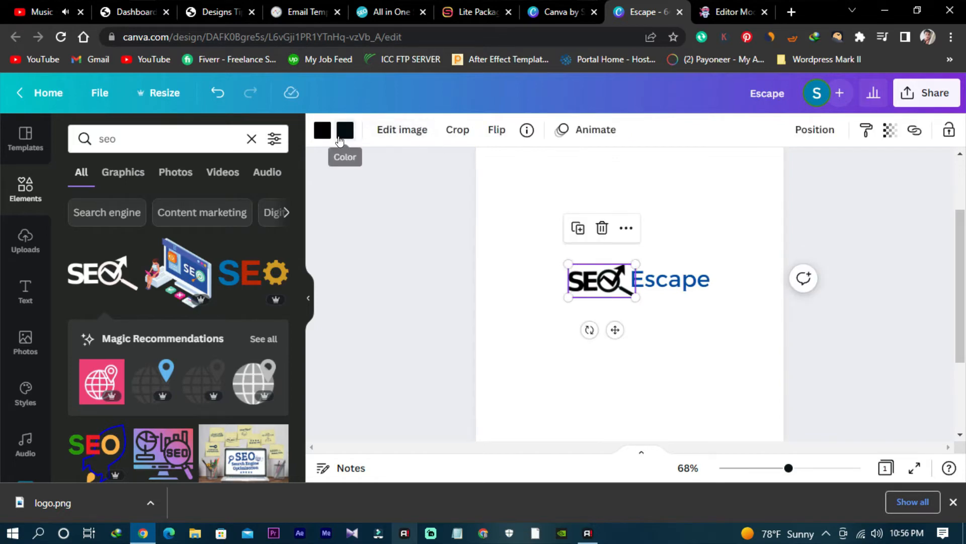
left_click(346, 130)
left_click(197, 203)
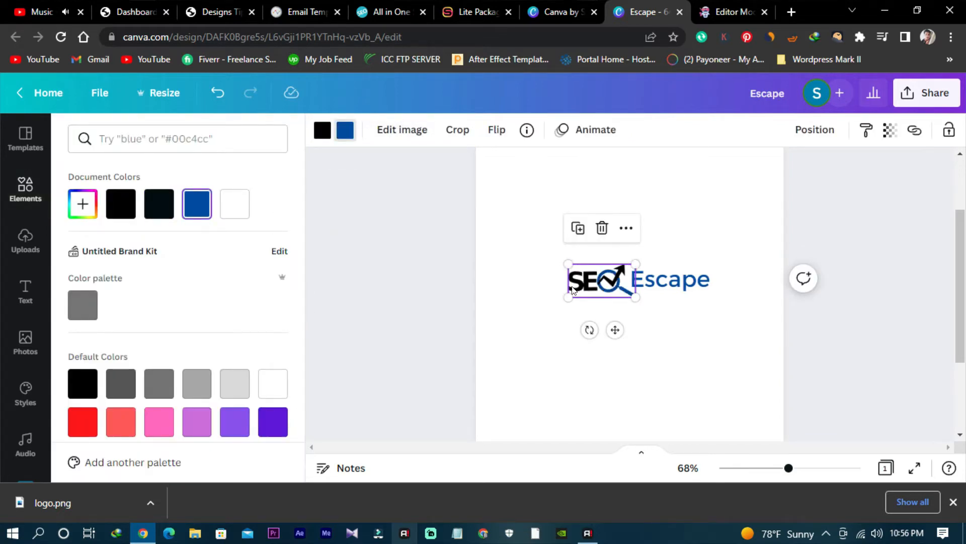
left_click(272, 429)
left_click(235, 422)
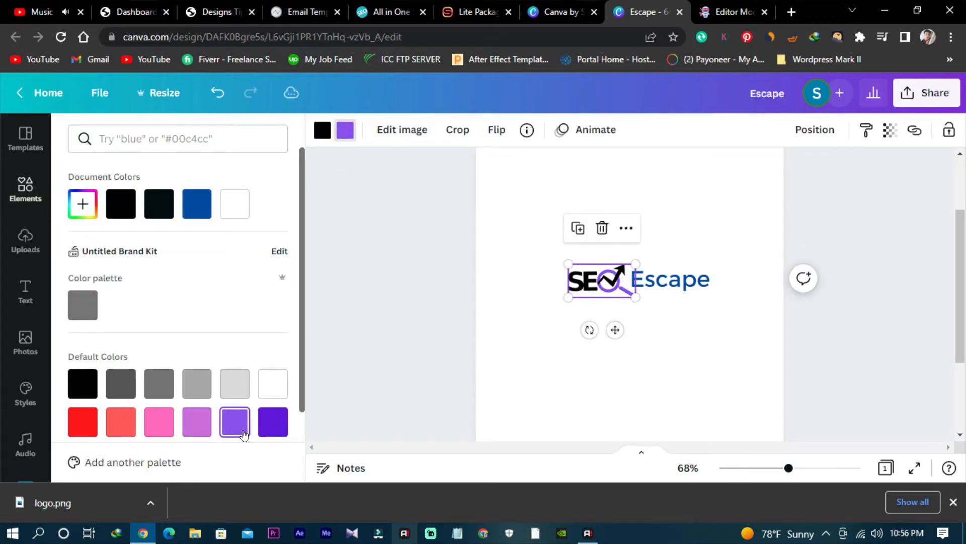
- Colour the SEO letters and arrow in the document's dark blue, trying two purples and near-black first
left_click(322, 130)
left_click(263, 420)
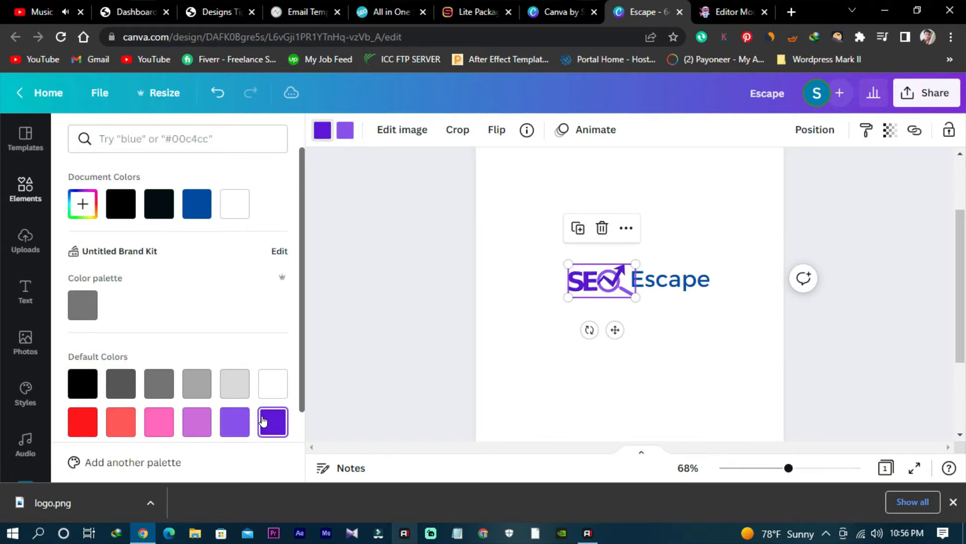
left_click(238, 431)
scroll(231, 363, "down", 2)
scroll(176, 206, "up", 2)
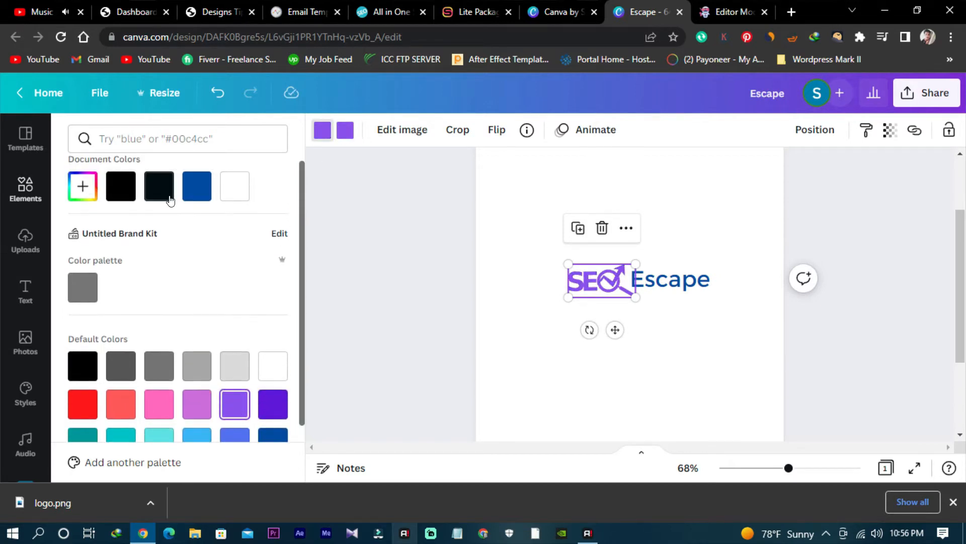
left_click(168, 197)
left_click(197, 186)
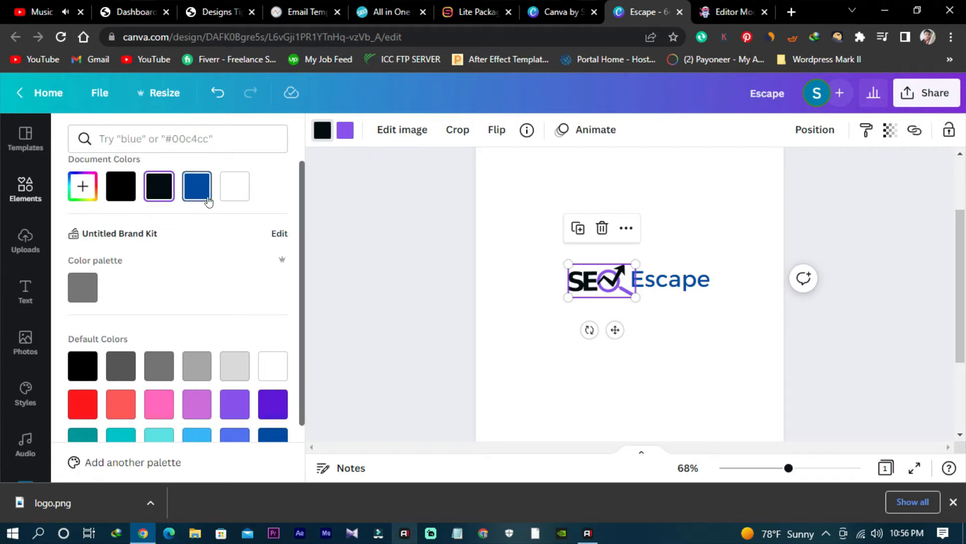
left_click(629, 300)
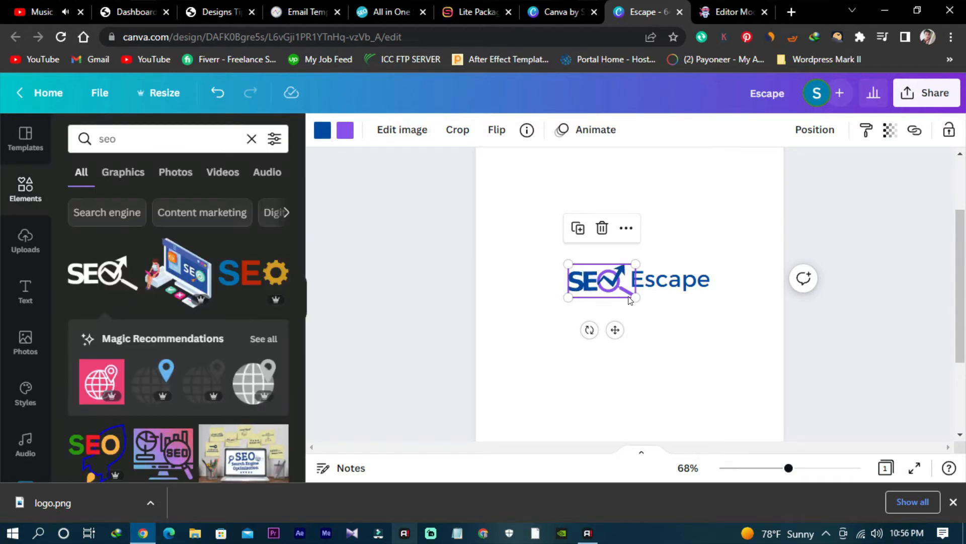
- Colour the SEO graphic's magnifying glass light blue from the default colours
left_click(340, 140)
scroll(120, 349, "down", 2)
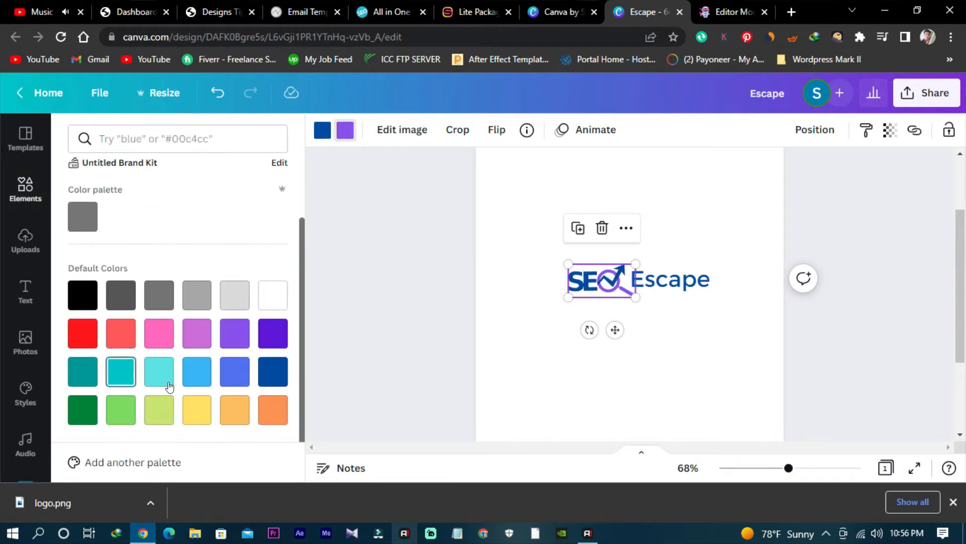
left_click(233, 412)
left_click(270, 413)
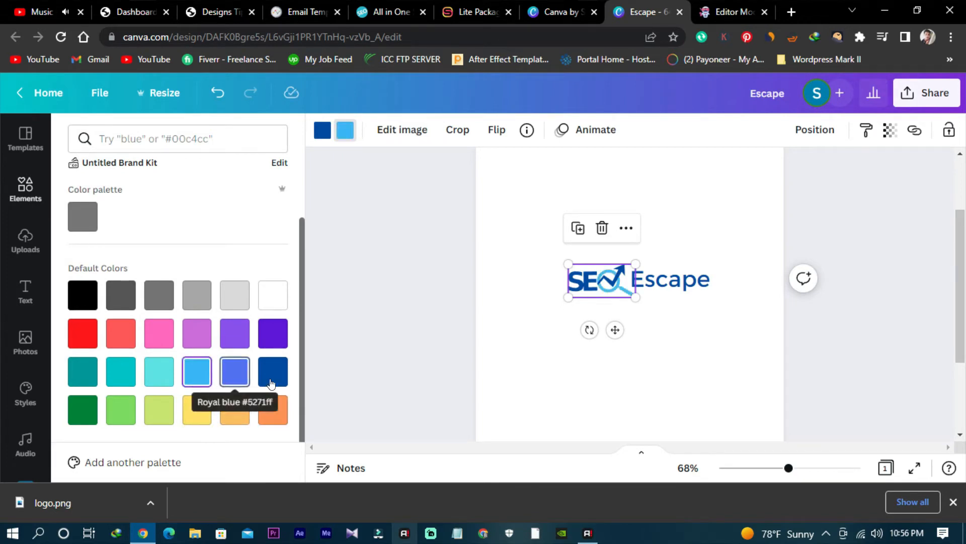
left_click(453, 337)
left_click(537, 315)
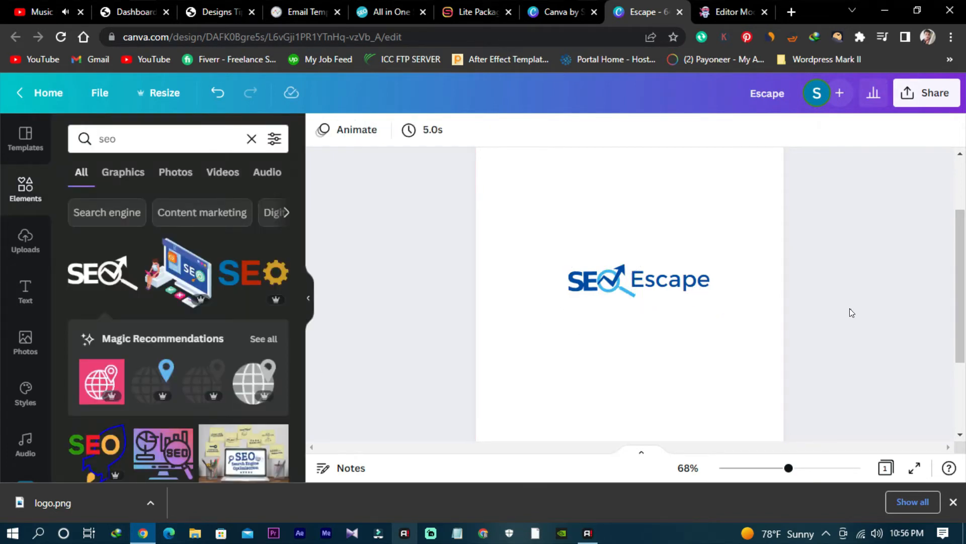
- Try the Baron font from the Corporate fonts on the word Escape and nudge the text slightly down
left_click(675, 280)
left_click(360, 131)
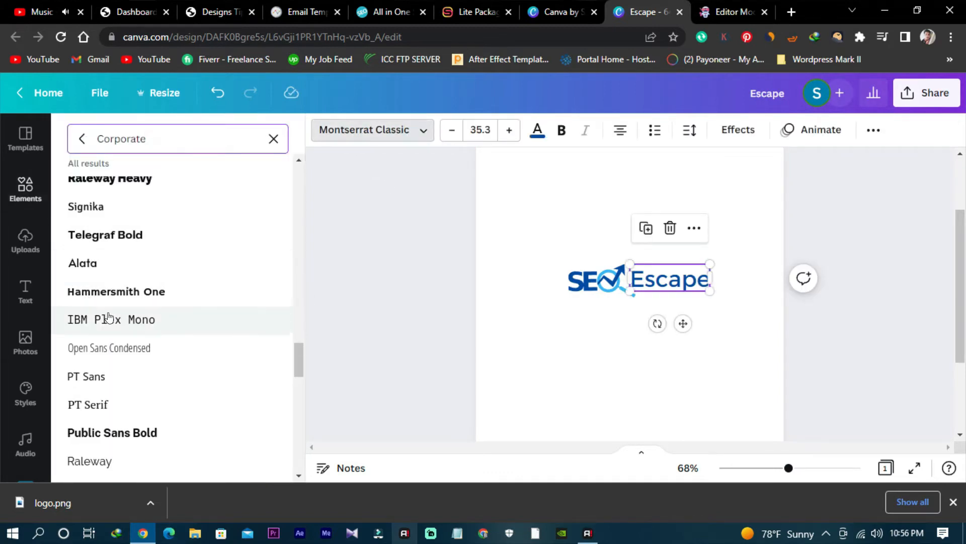
scroll(131, 342, "down", 6)
scroll(133, 367, "down", 9)
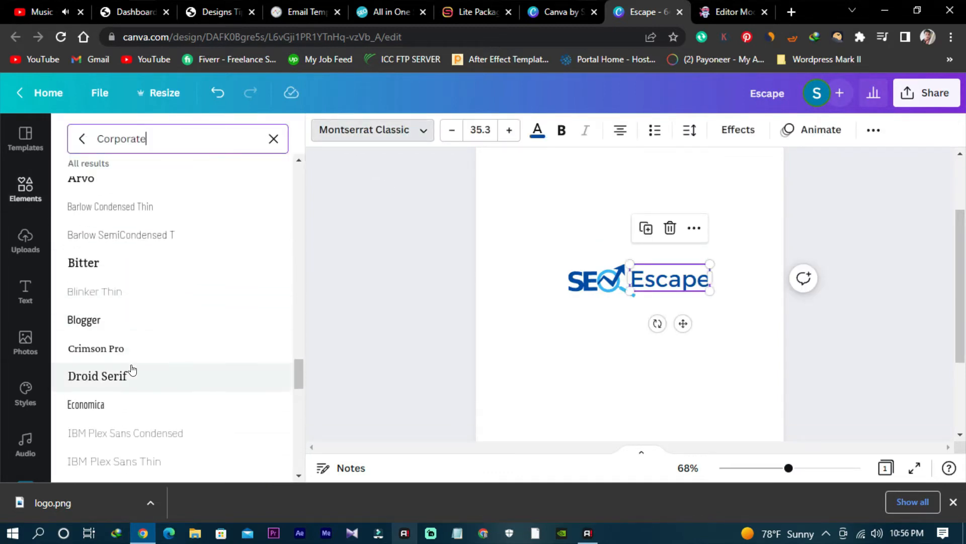
scroll(132, 343, "down", 6)
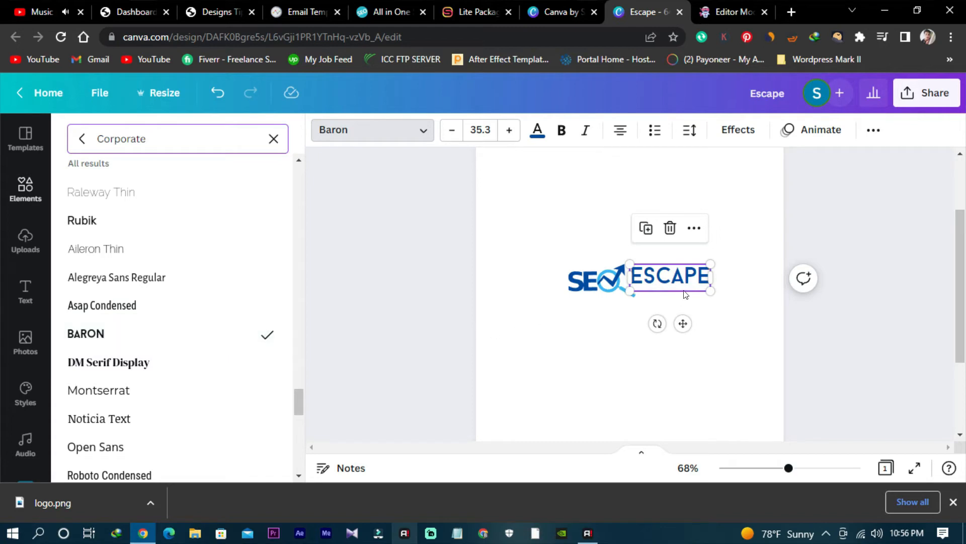
mouse_move(686, 288)
left_mouse_down()
mouse_move(694, 287)
mouse_move(682, 286)
left_mouse_up()
left_click(750, 239)
left_click(625, 353)
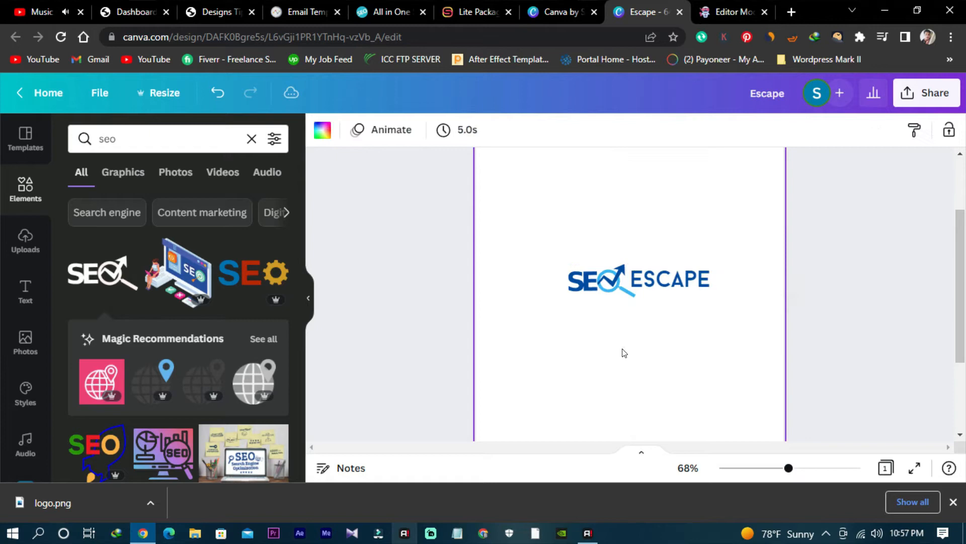
- Set the word Escape in the Montserrat font from the Corporate fonts
left_click(655, 280)
left_click(362, 132)
scroll(231, 390, "down", 3)
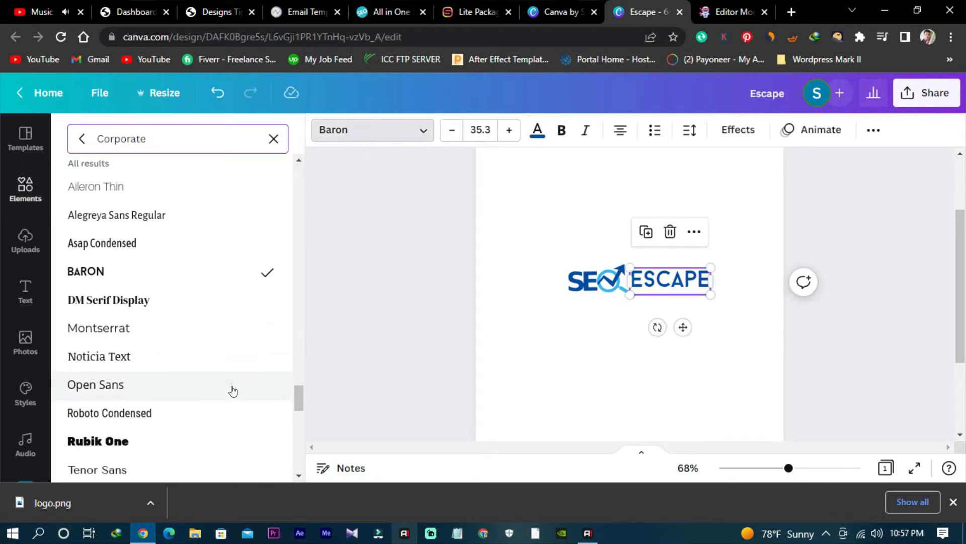
left_click(156, 254)
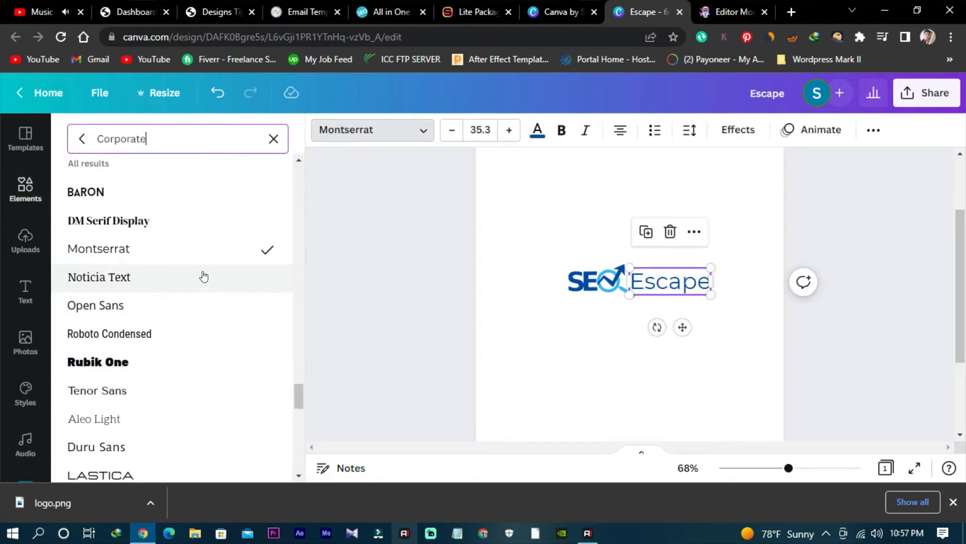
left_click(573, 350)
left_click(679, 346)
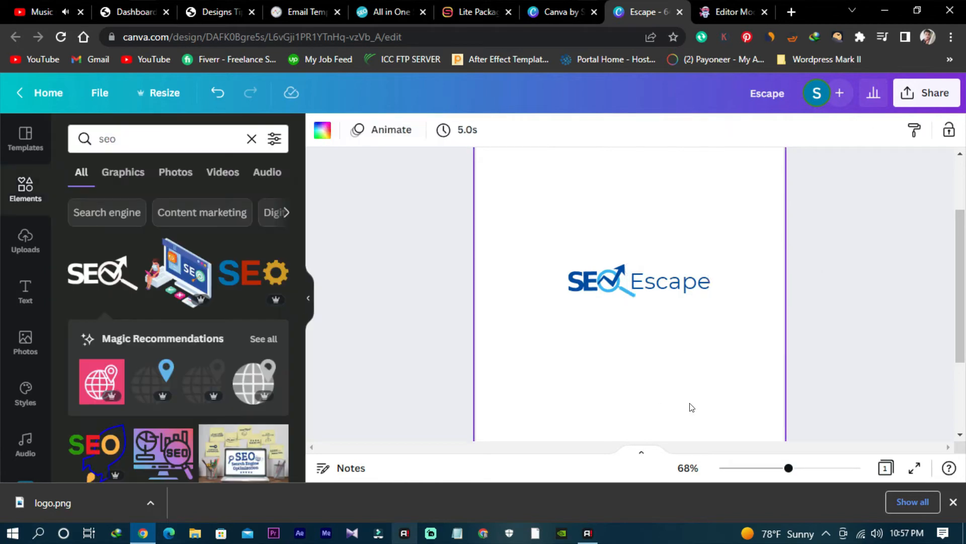
- Nudge the word Escape slightly up beside the SEO graphic and make it bold
left_click_drag(653, 289, 650, 275)
left_click(637, 416)
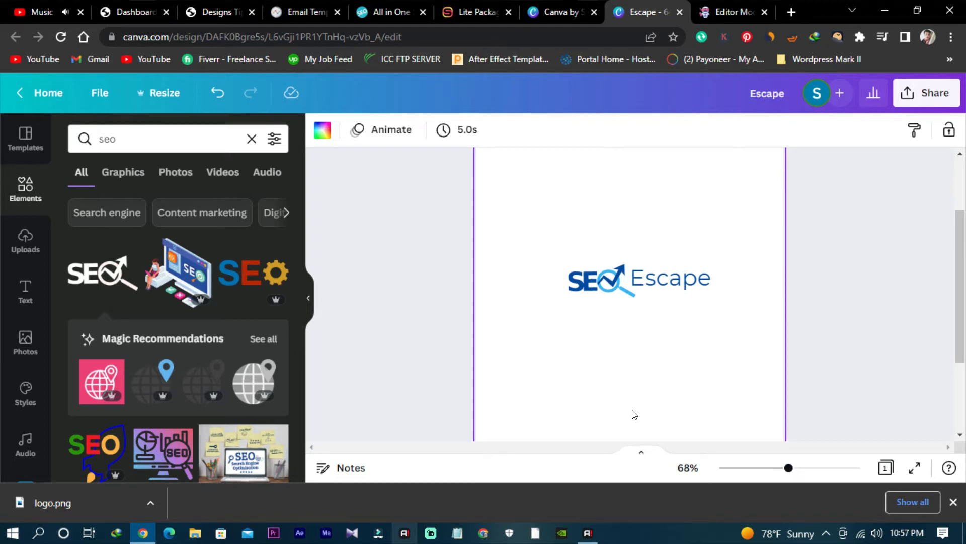
left_click(702, 278)
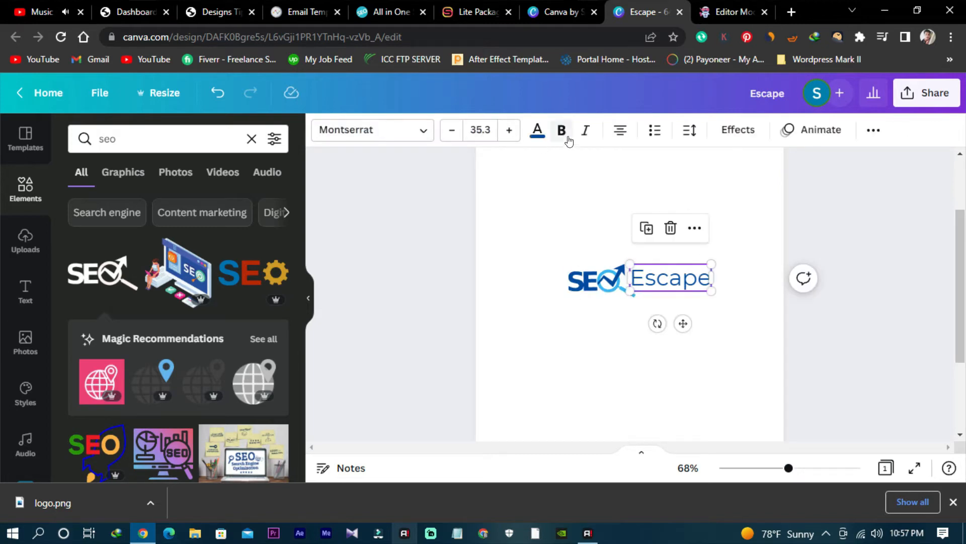
left_click(567, 137)
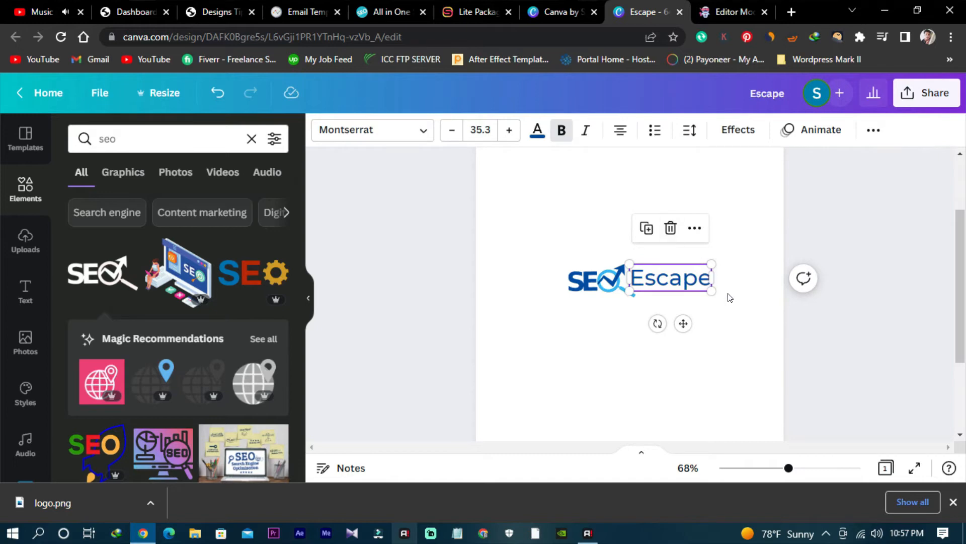
- Move the bold word Escape slightly down and closer to the SEO graphic
left_click(755, 299)
left_click_drag(680, 282, 674, 278)
left_click(757, 302)
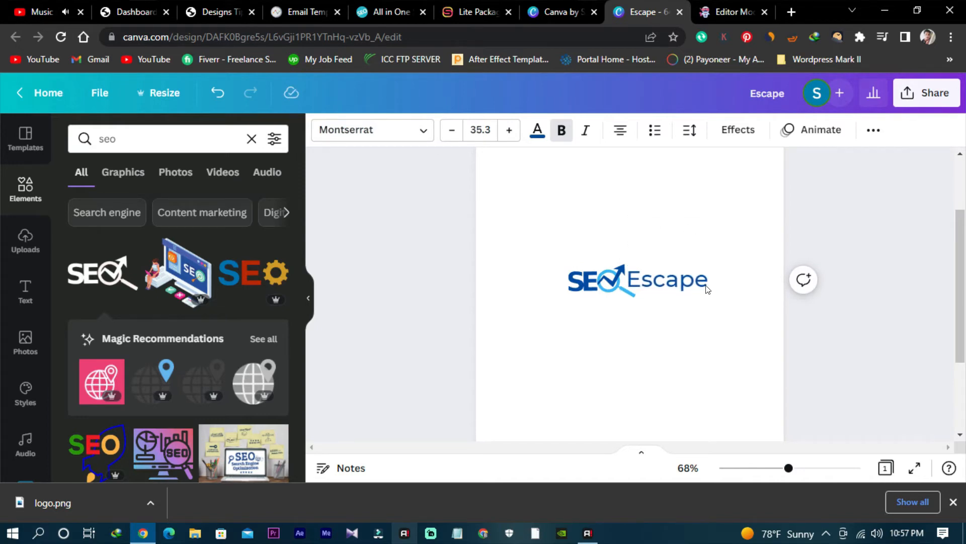
- Shrink the word Escape to font size 25.3 and move it close beside the SEO graphic's magnifying glass
left_click_drag(708, 292, 676, 294)
left_click(705, 342)
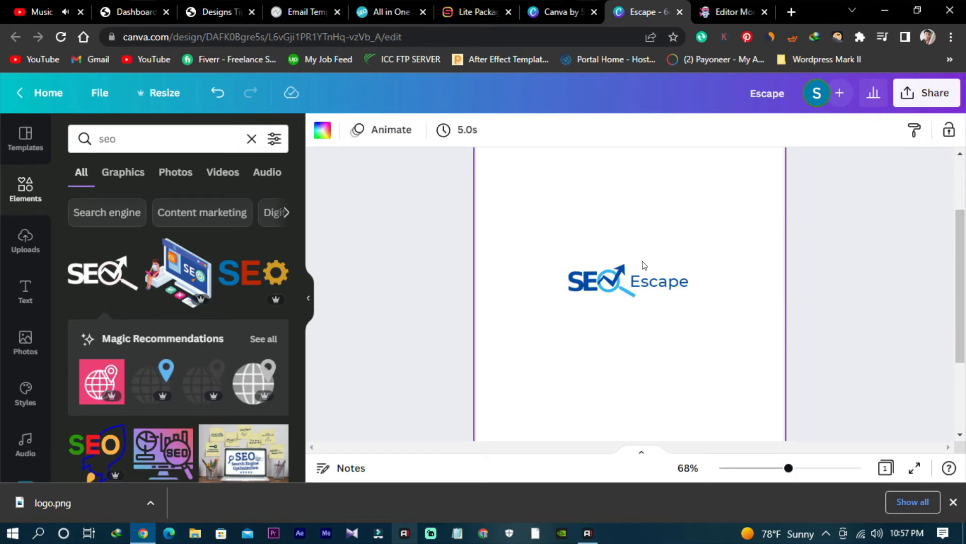
left_click(646, 284)
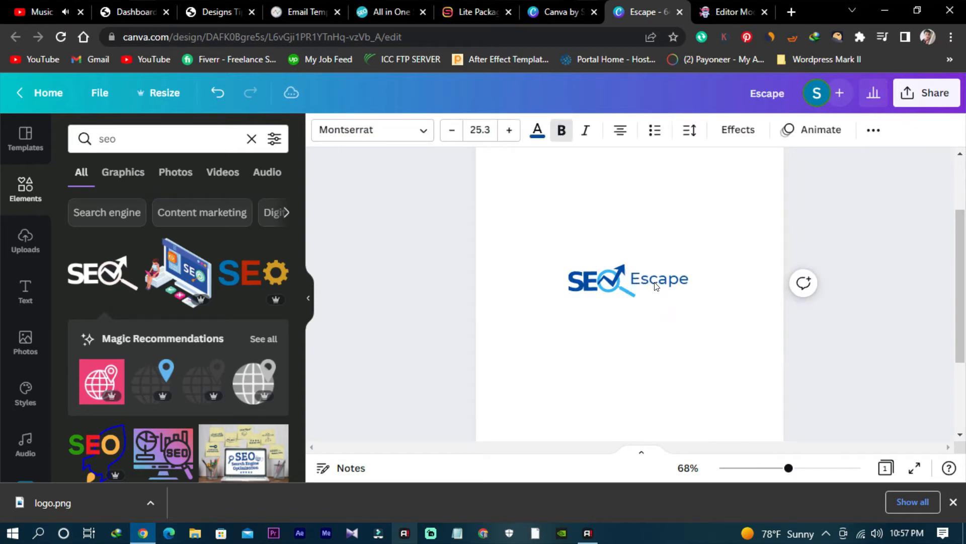
left_click(656, 287)
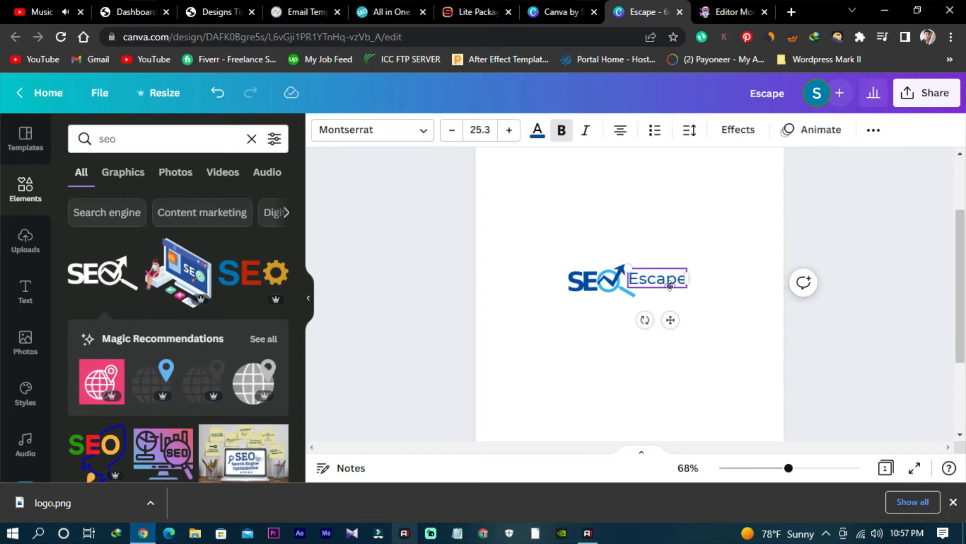
mouse_move(669, 320)
left_mouse_down()
mouse_move(683, 333)
mouse_move(676, 328)
left_mouse_up()
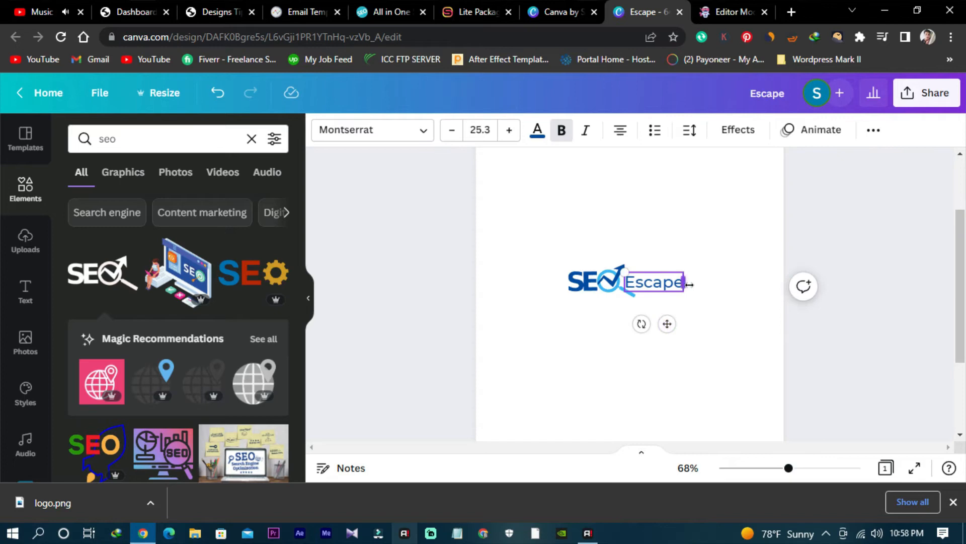
- Widen the Escape text box slightly, then scale the word down to font size 23.4 and tuck it against the magnifying glass
left_click_drag(681, 284, 696, 287)
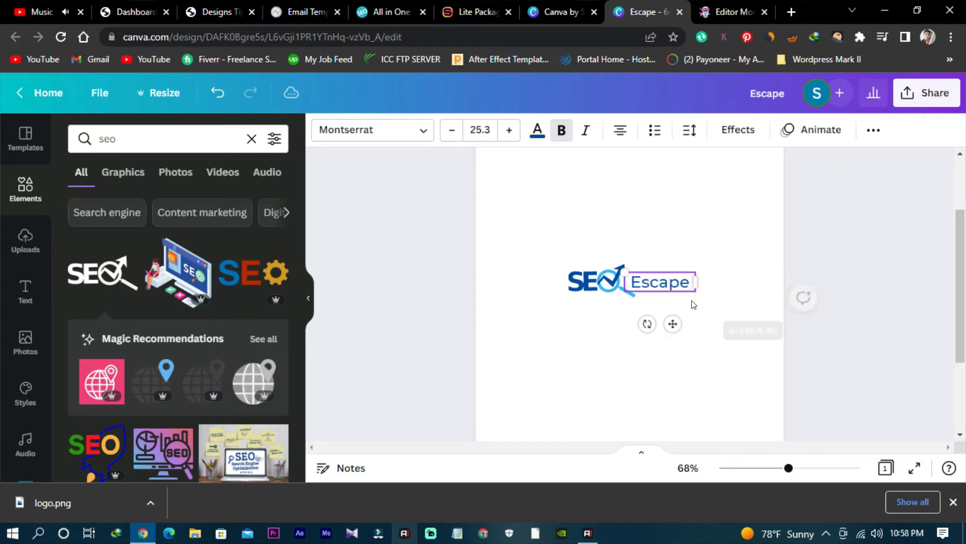
left_click_drag(624, 273, 660, 288)
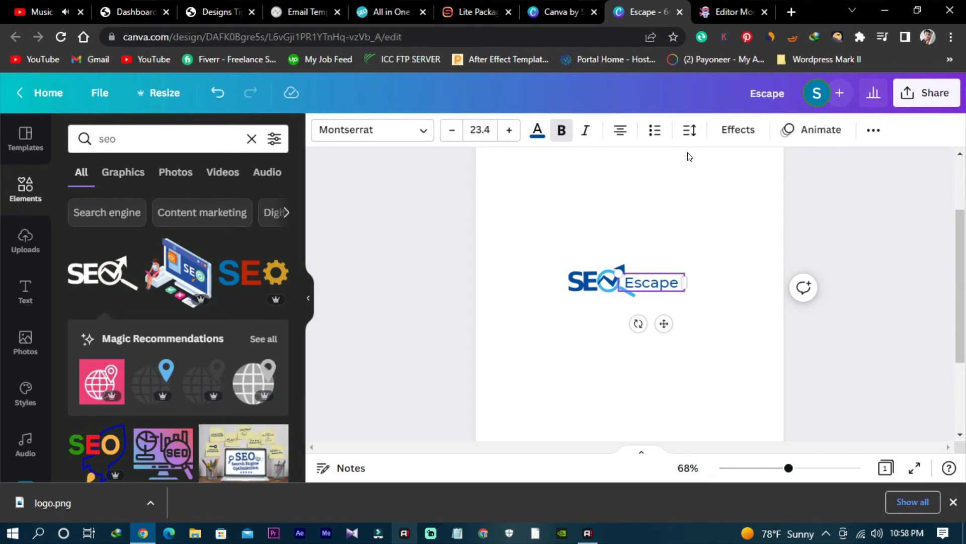
left_click(701, 257)
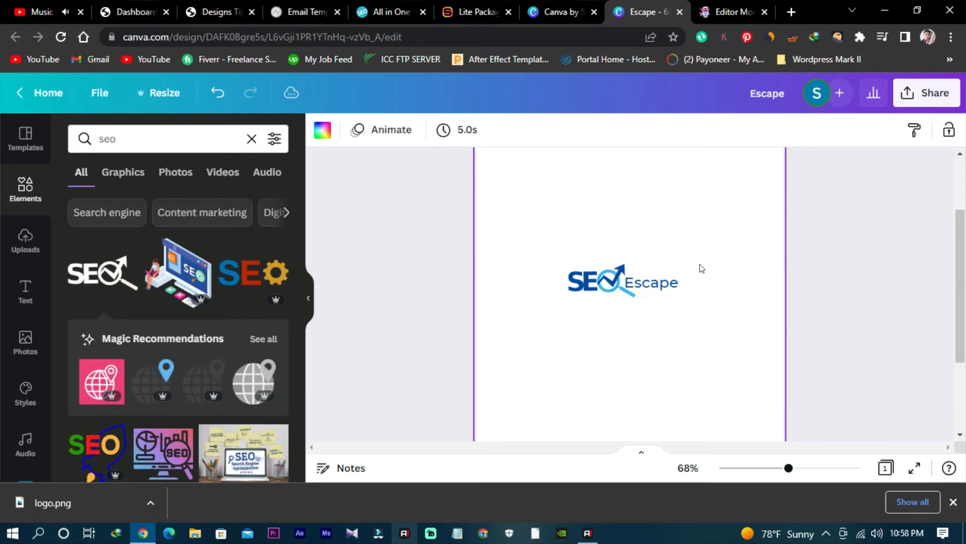
left_click(655, 286)
left_click(730, 352)
- Enlarge the SEO graphic and the word Escape together until the text size is 45.8, and centre them across the page
left_click_drag(517, 237, 719, 337)
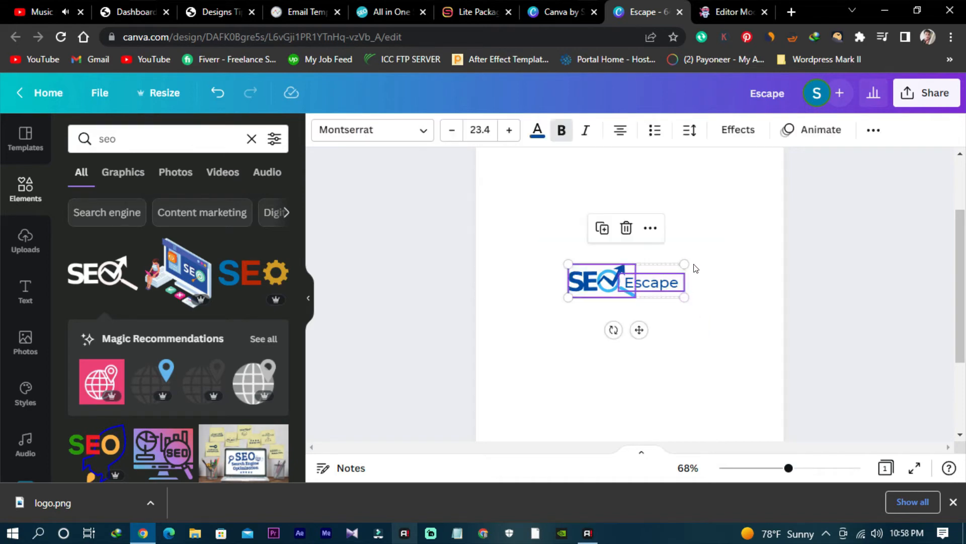
left_click_drag(686, 265, 794, 218)
left_click_drag(715, 279, 677, 297)
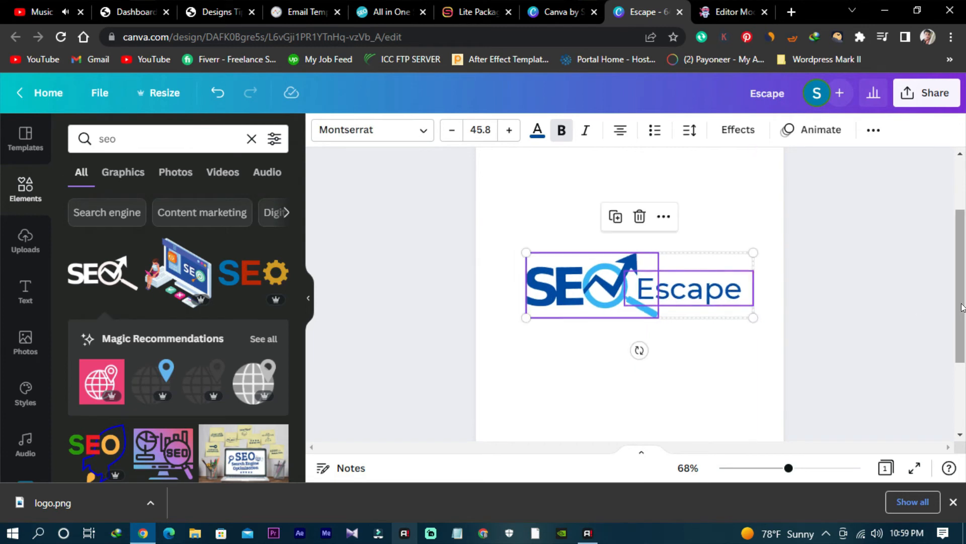
left_click(789, 289)
scroll(720, 280, "up", 2)
left_click(659, 206)
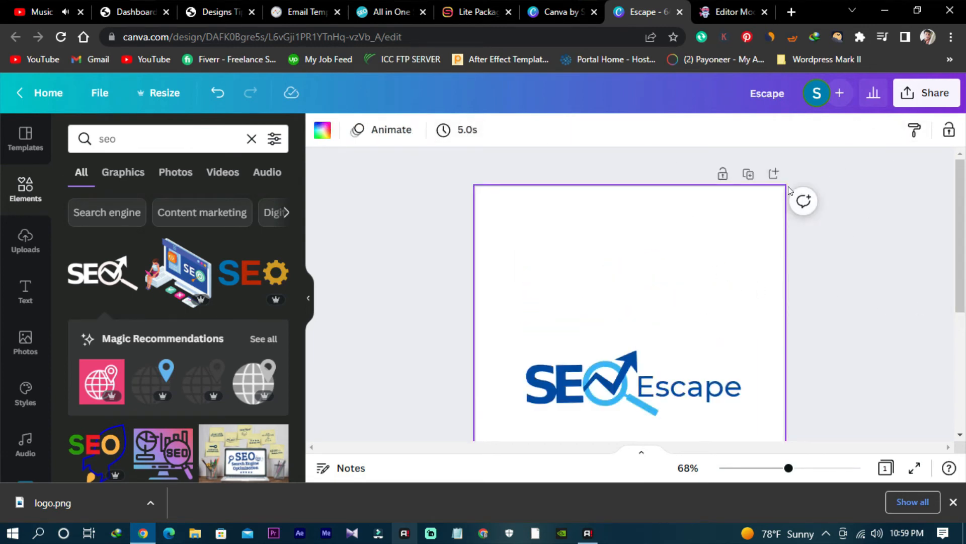
left_click(832, 272)
scroll(788, 281, "down", 3)
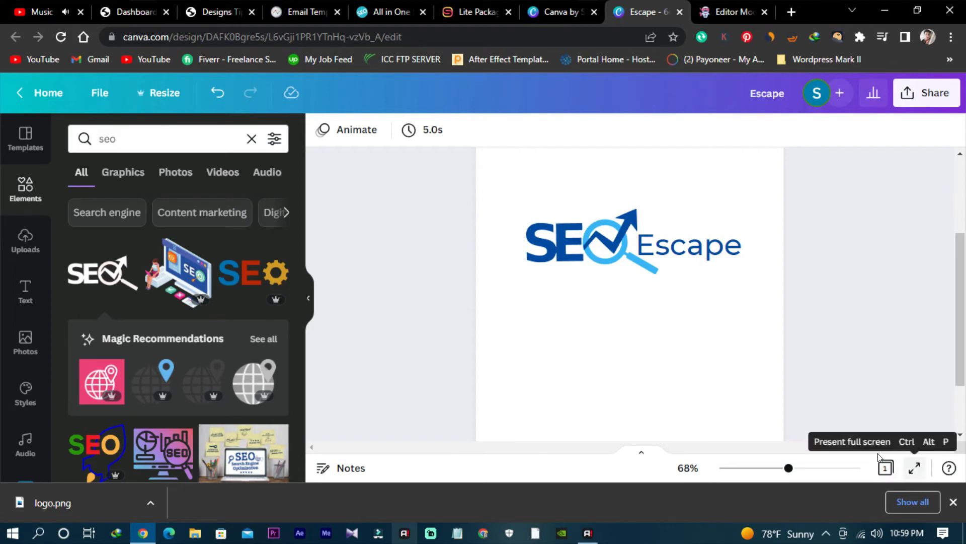
left_click(534, 350)
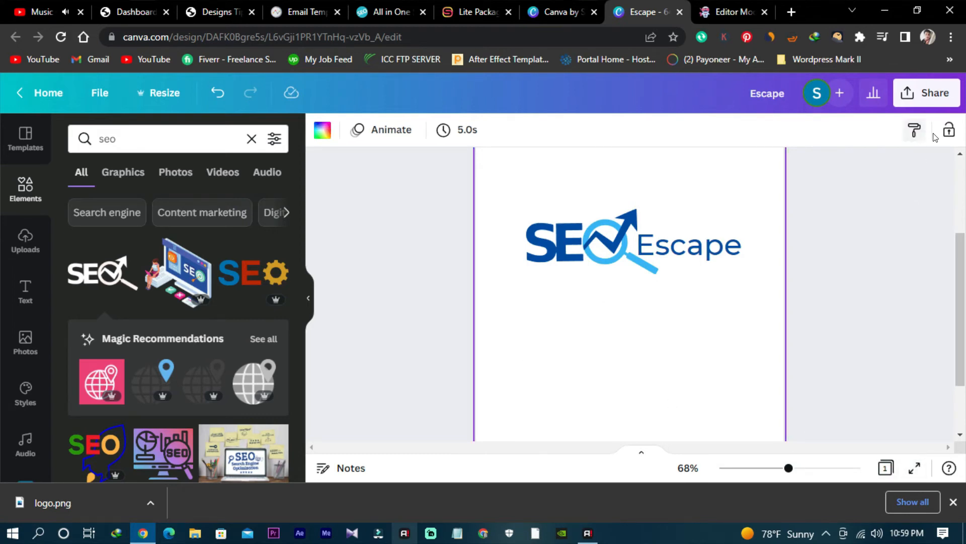
scroll(725, 325, "up", 2)
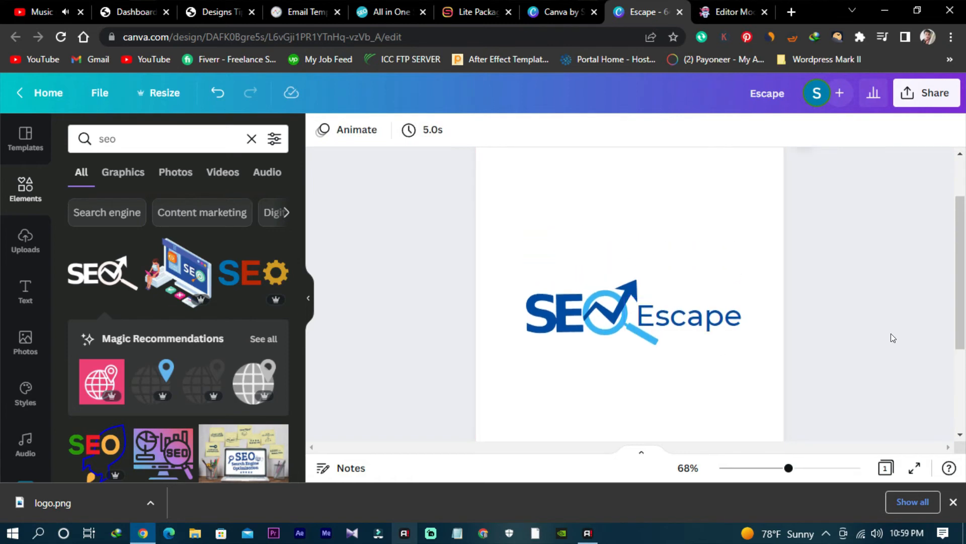
left_click(722, 325)
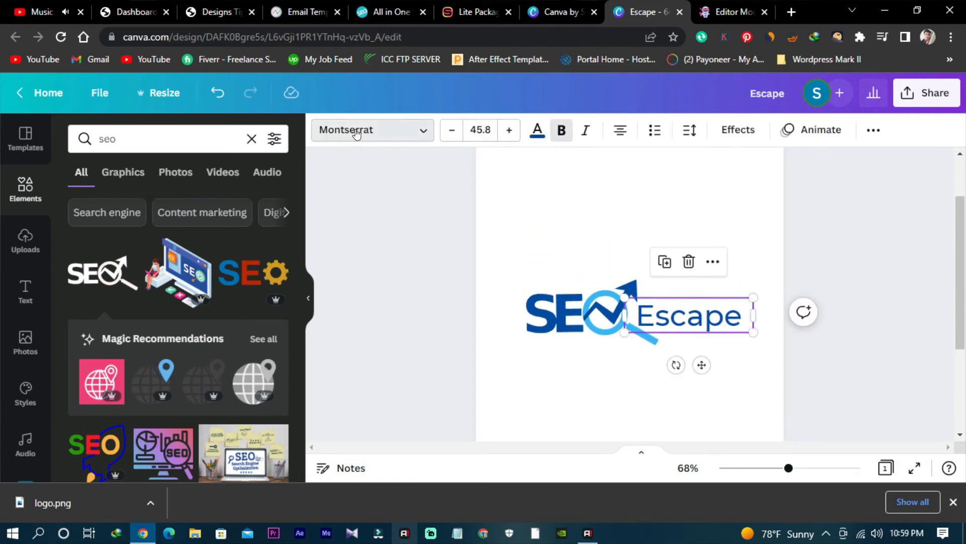
left_click(352, 130)
scroll(173, 280, "down", 1)
scroll(173, 280, "down", 4)
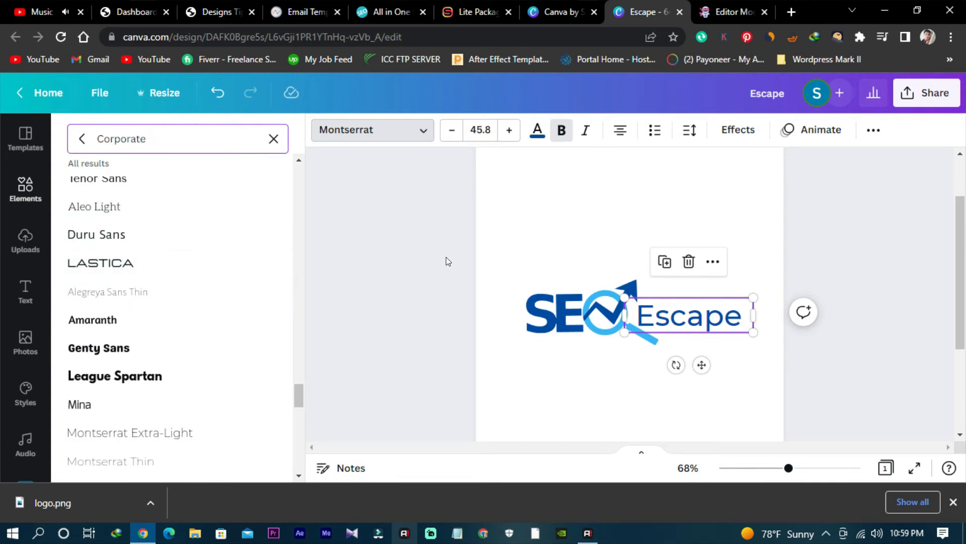
key("Escape")
left_click(817, 349)
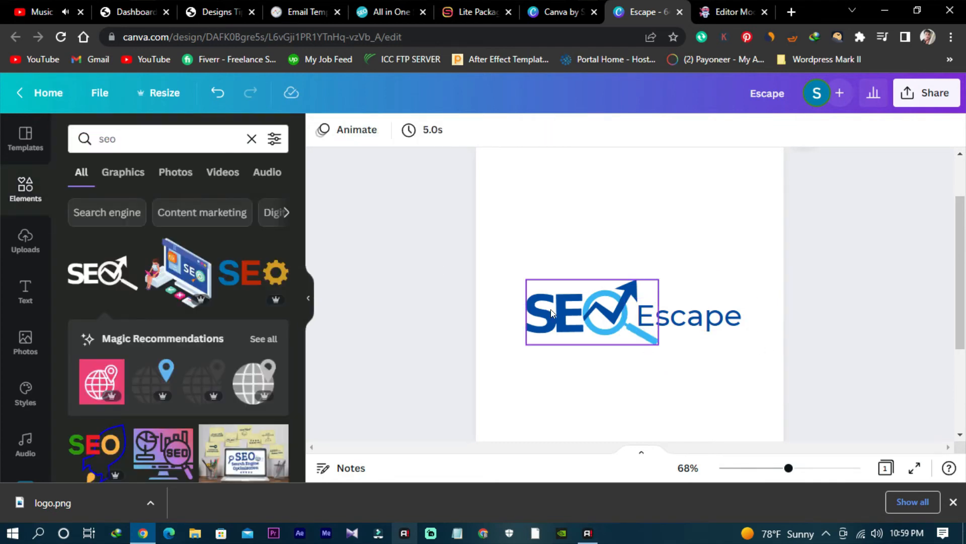
- Scale the SEO graphic and the word Escape together to text size 48.9 and move them slightly up and left
left_click_drag(491, 277, 832, 400)
mouse_move(753, 278)
left_mouse_down()
mouse_move(806, 253)
mouse_move(768, 274)
left_mouse_up()
left_click_drag(738, 324, 722, 312)
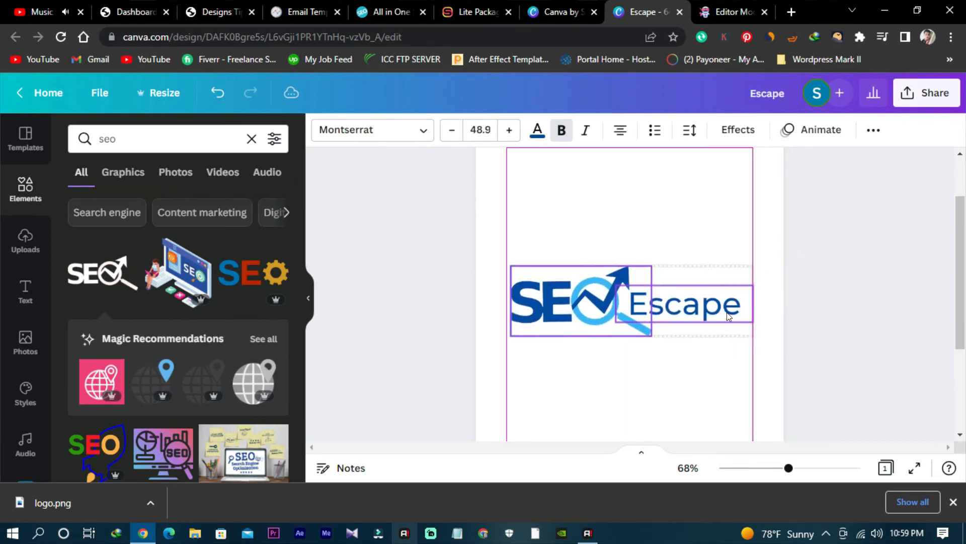
left_click(839, 311)
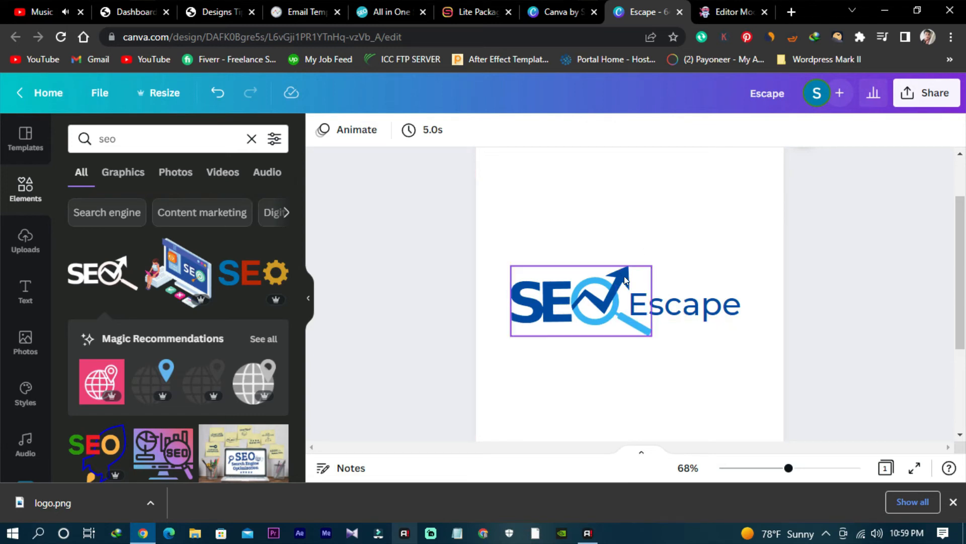
left_click(679, 243)
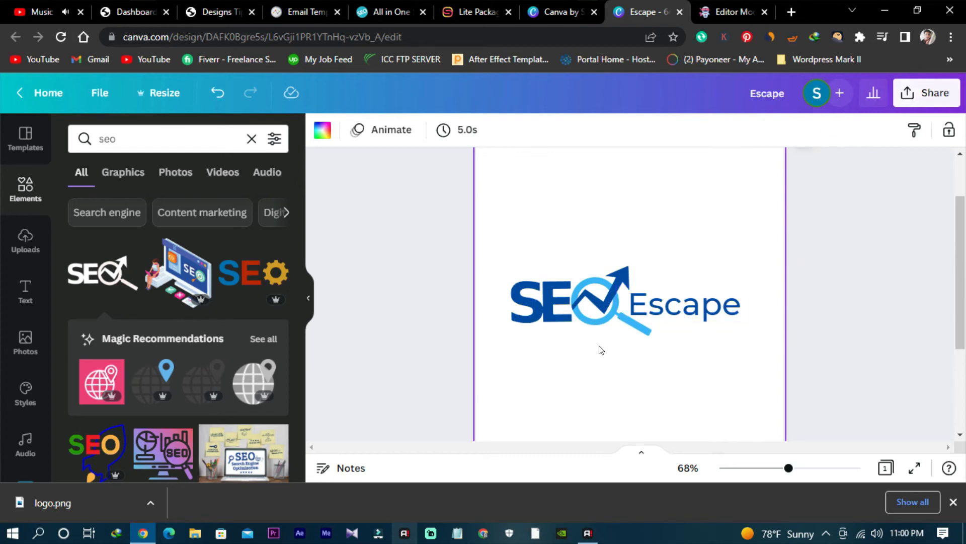
- Nudge the SEO graphic and the word Escape together slightly down and right on the page
scroll(552, 284, "down", 2)
left_click_drag(501, 195, 776, 286)
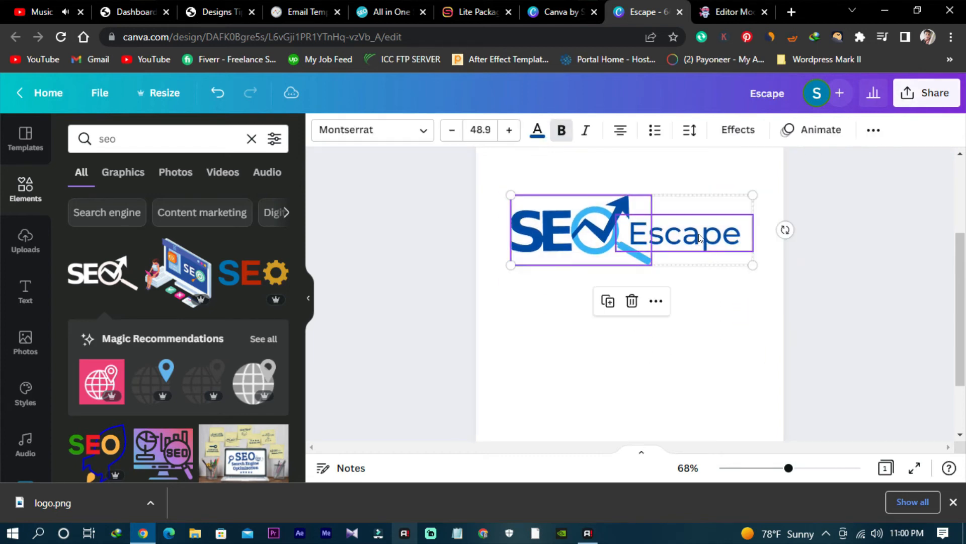
left_click_drag(696, 232, 701, 239)
- Try the Fade element animation on the SEO graphic and the word Escape, and give them the Pan animation
left_click(808, 130)
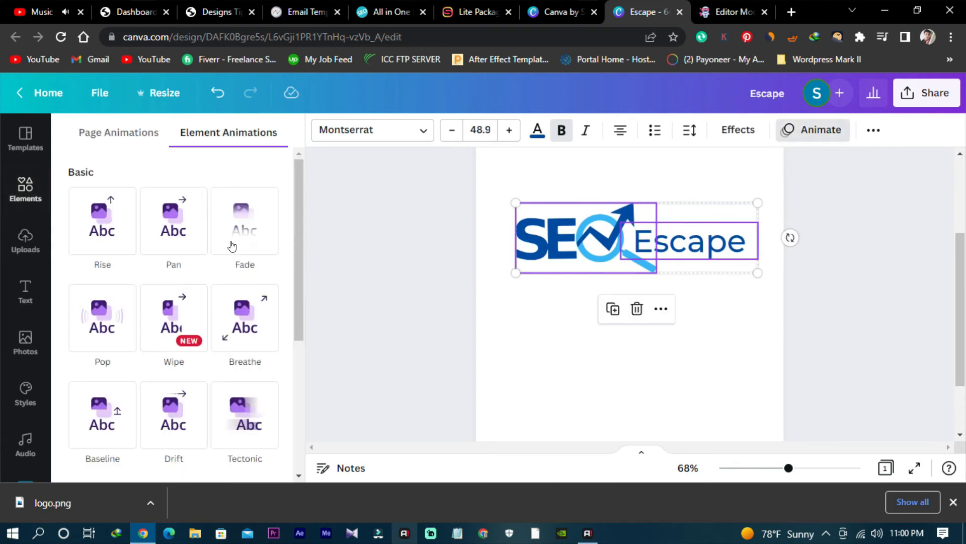
left_click(179, 244)
scroll(203, 240, "down", 2)
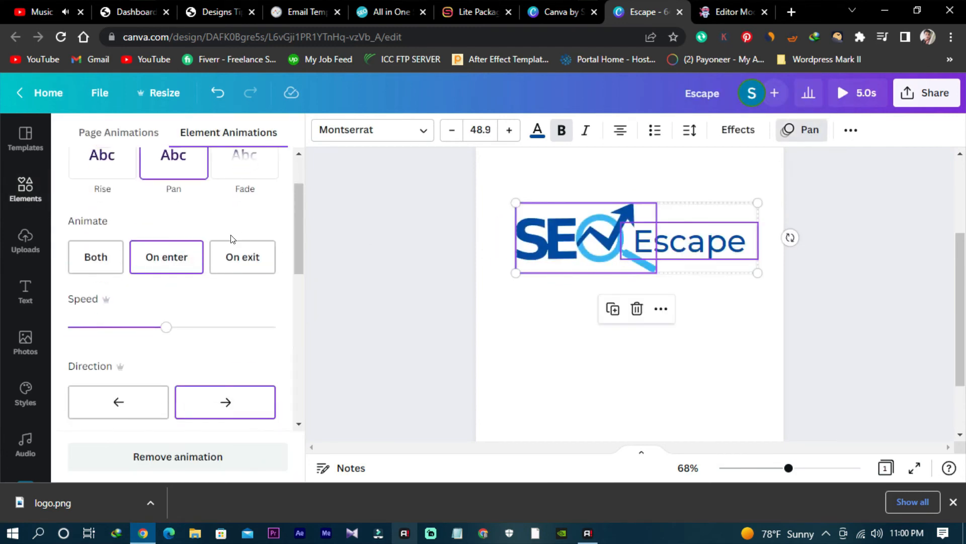
left_click(245, 166)
left_click(181, 240)
left_click(378, 292)
left_click(869, 259)
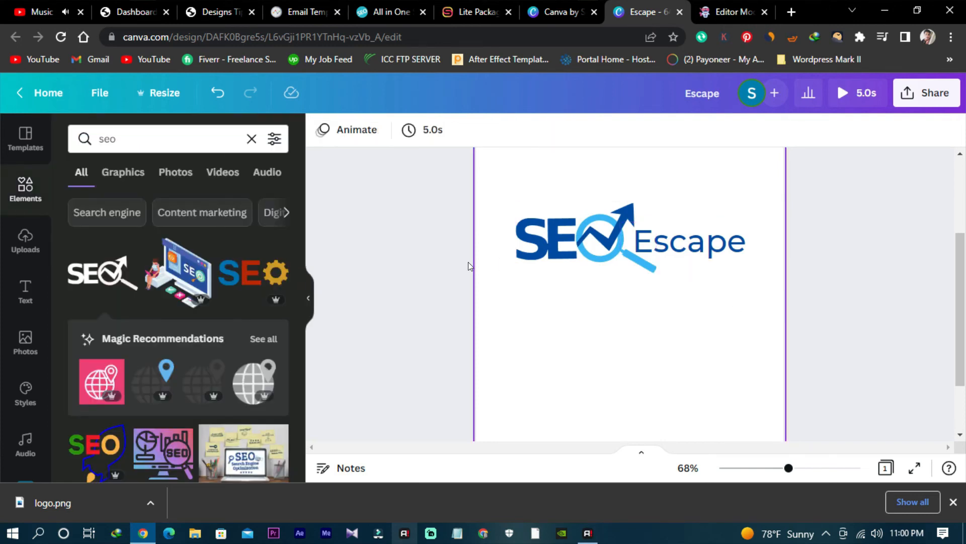
- Play the five-second preview of the animated logo, replay it and close the preview
scroll(369, 276, "up", 2)
scroll(373, 273, "down", 1)
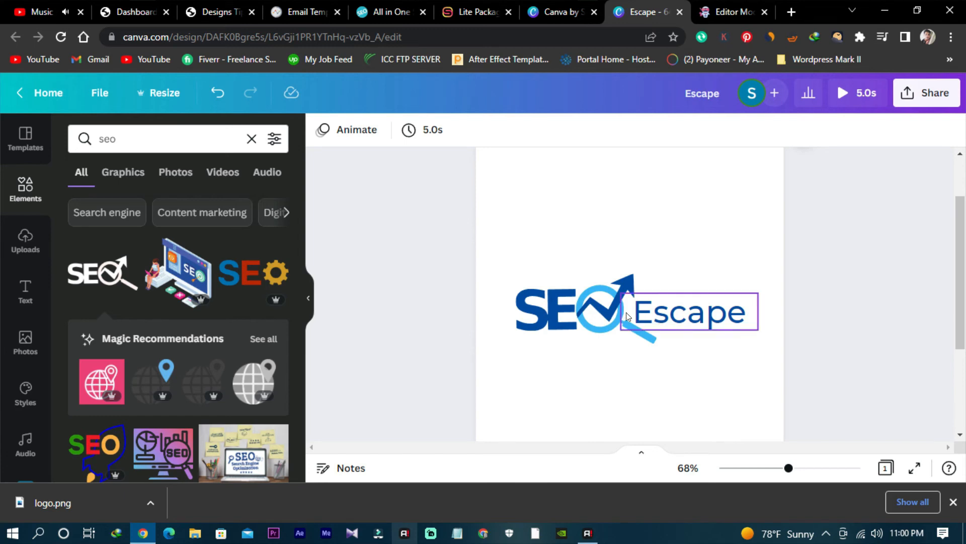
left_click(846, 94)
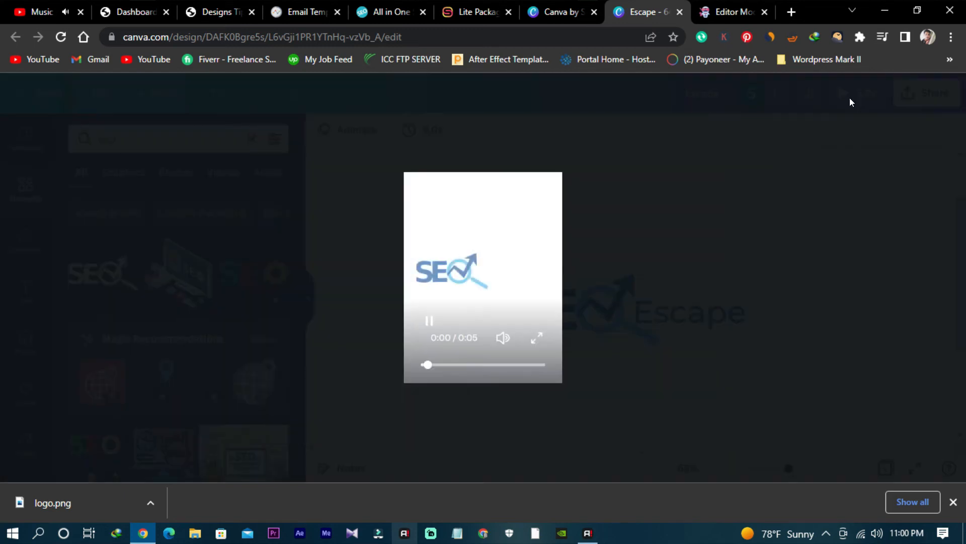
left_click(429, 321)
left_click(429, 322)
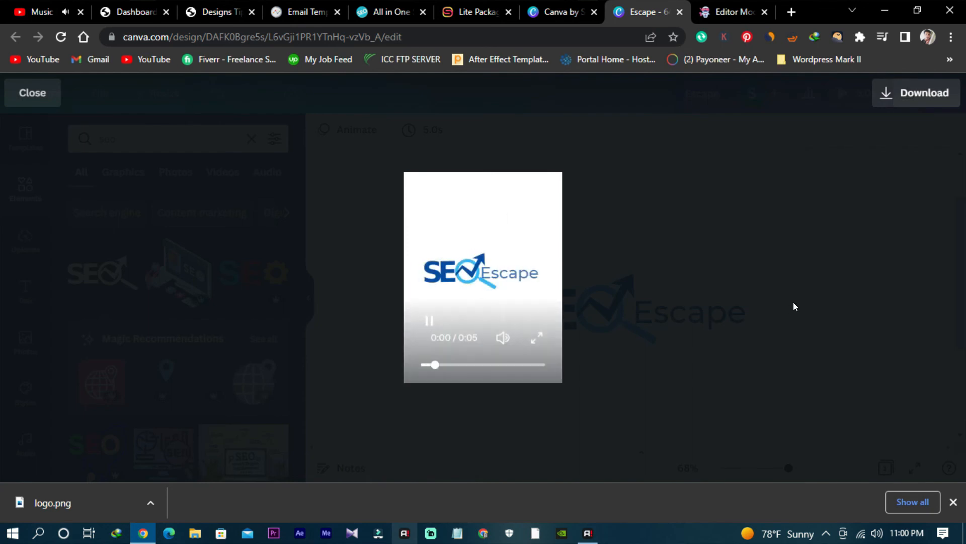
left_click(894, 146)
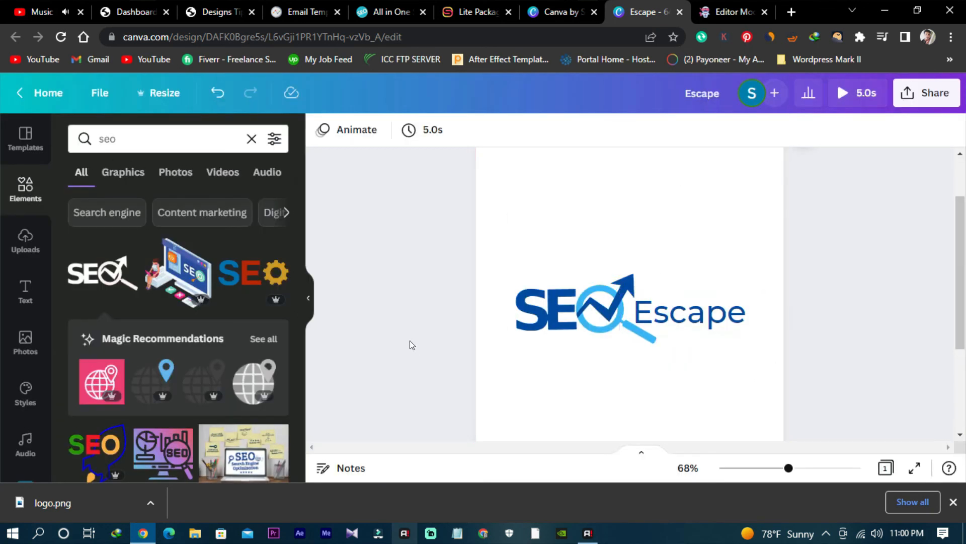
- Browse the seo element results for other magnifying-glass and SEO graphics suitable for a logo
scroll(136, 312, "down", 5)
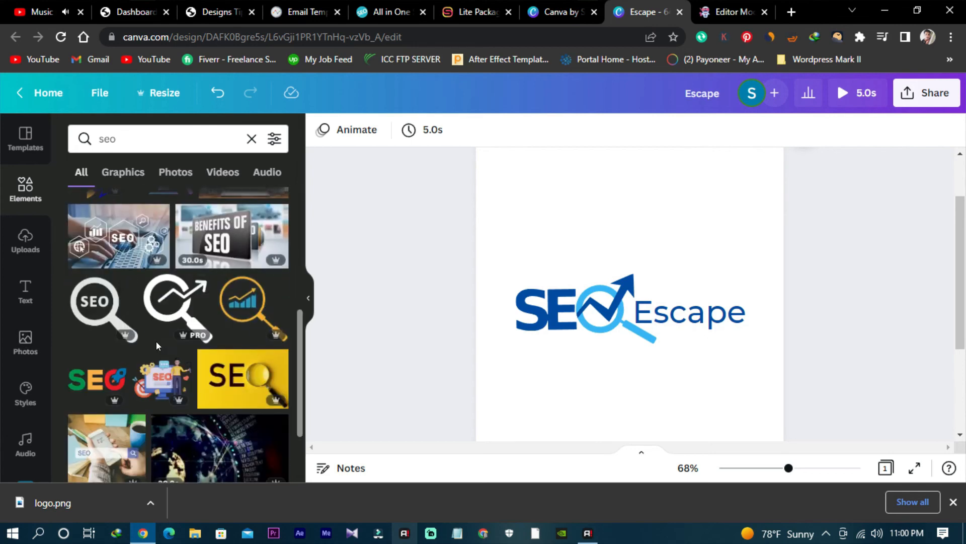
scroll(156, 342, "down", 8)
scroll(162, 341, "up", 8)
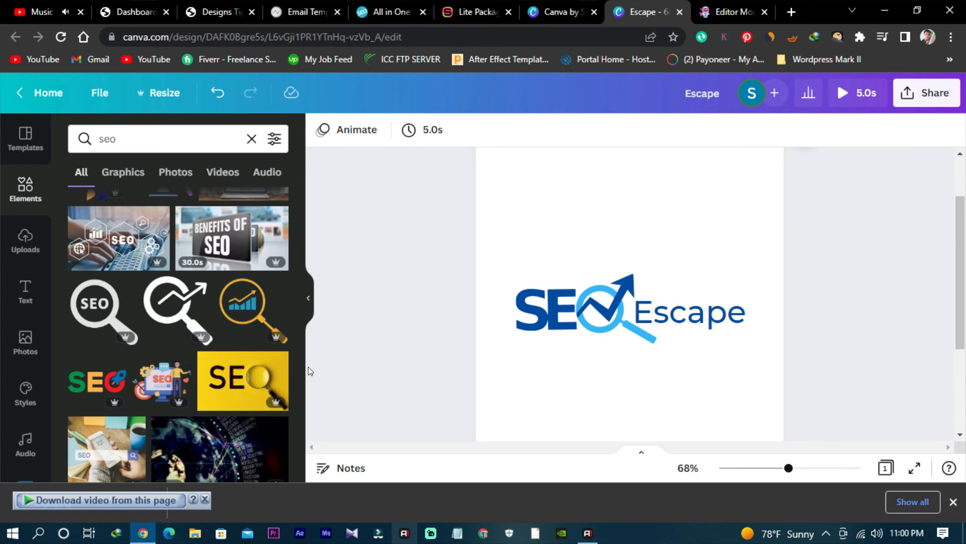
scroll(308, 371, "up", 3)
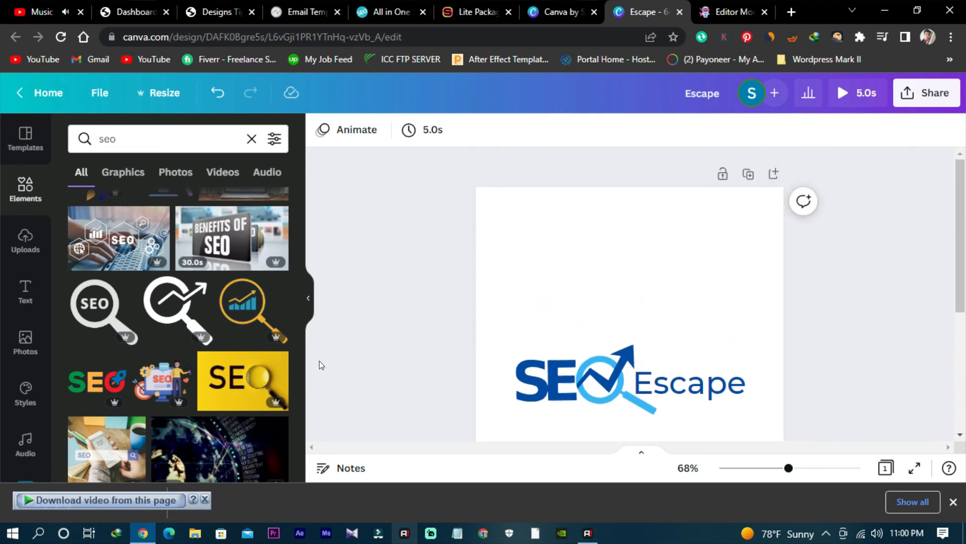
scroll(321, 365, "down", 4)
scroll(224, 377, "down", 4)
scroll(223, 376, "up", 5)
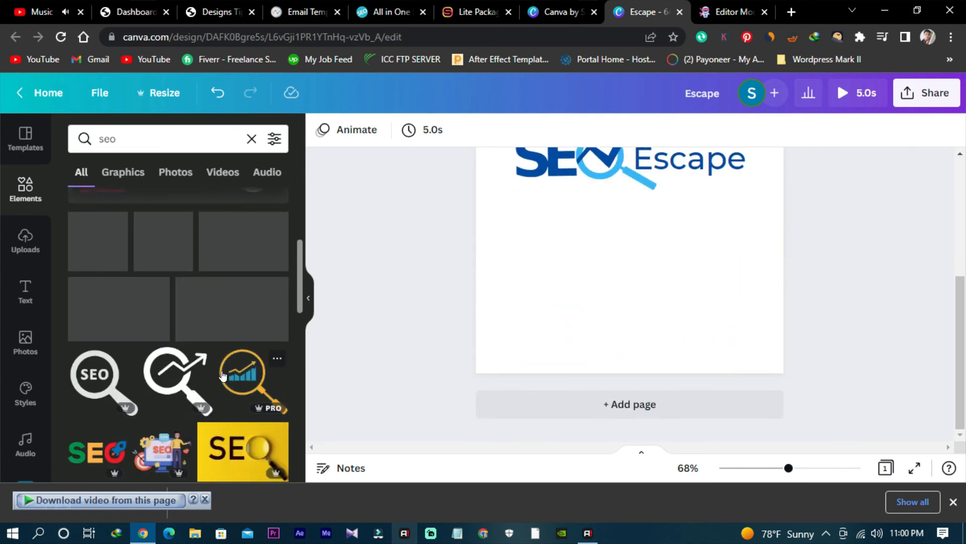
scroll(223, 375, "down", 3)
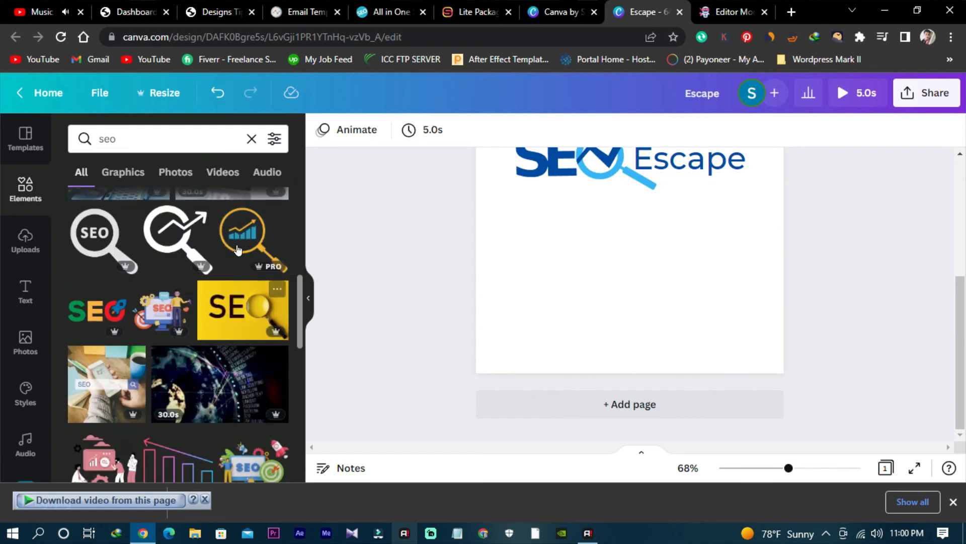
scroll(234, 281, "up", 1)
scroll(530, 306, "up", 1)
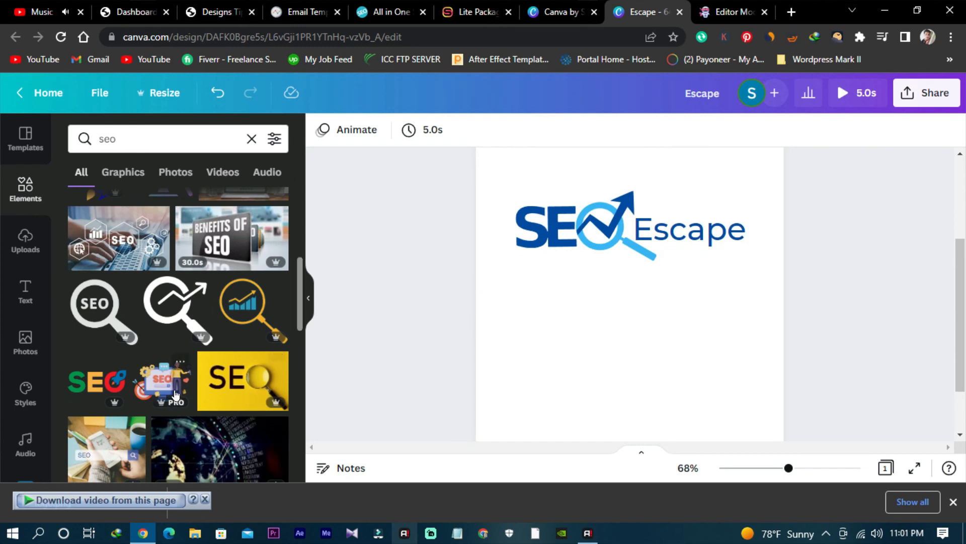
scroll(176, 395, "down", 1)
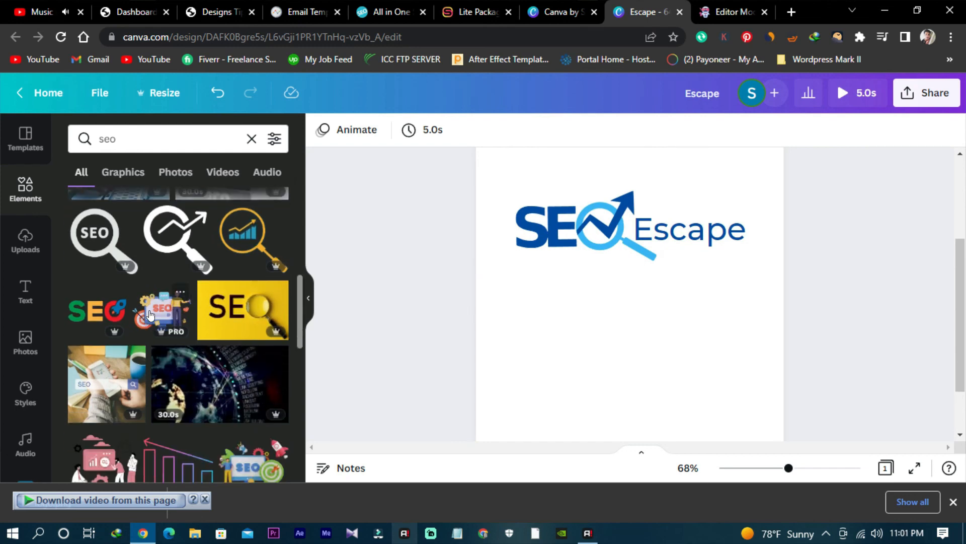
- Open the download settings for the finished logo design from its sharing options
scroll(634, 322, "up", 1)
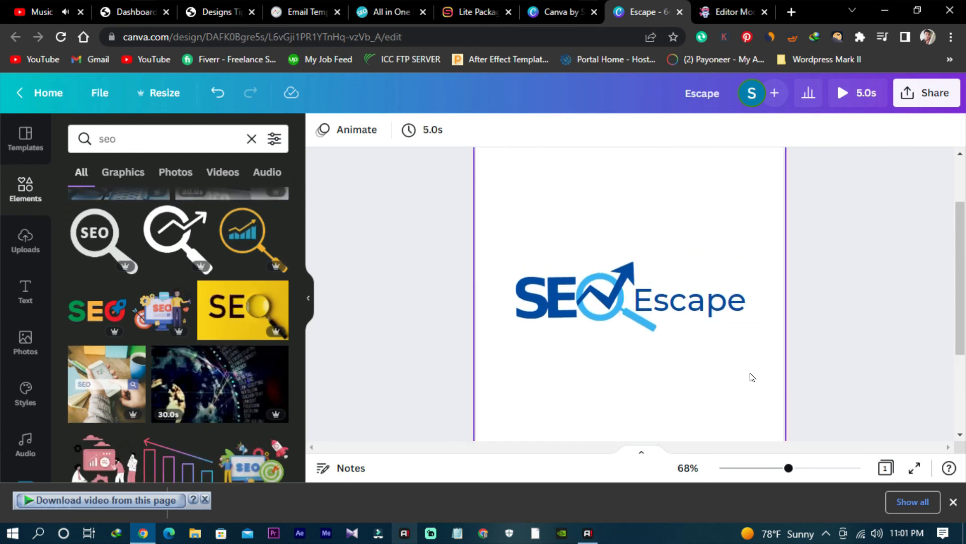
left_click(914, 95)
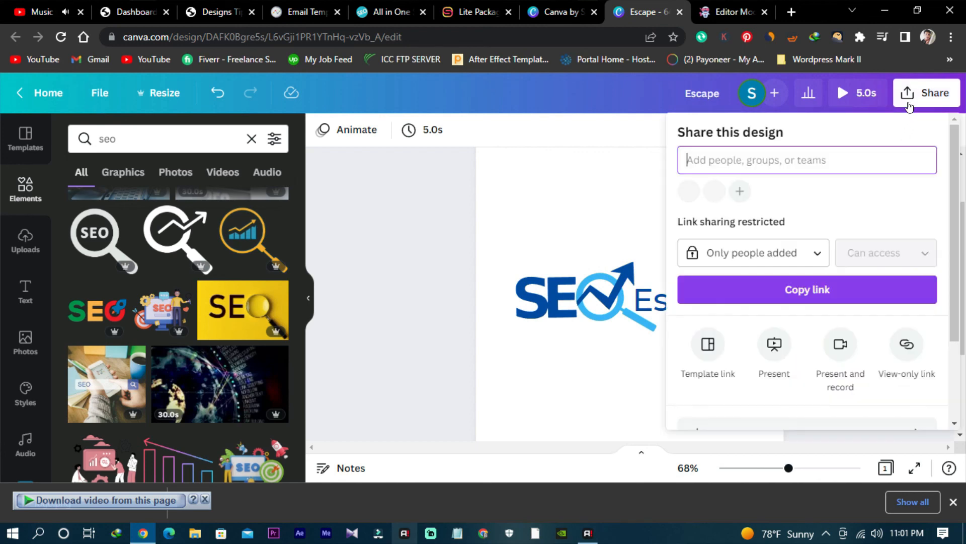
scroll(708, 233, "down", 2)
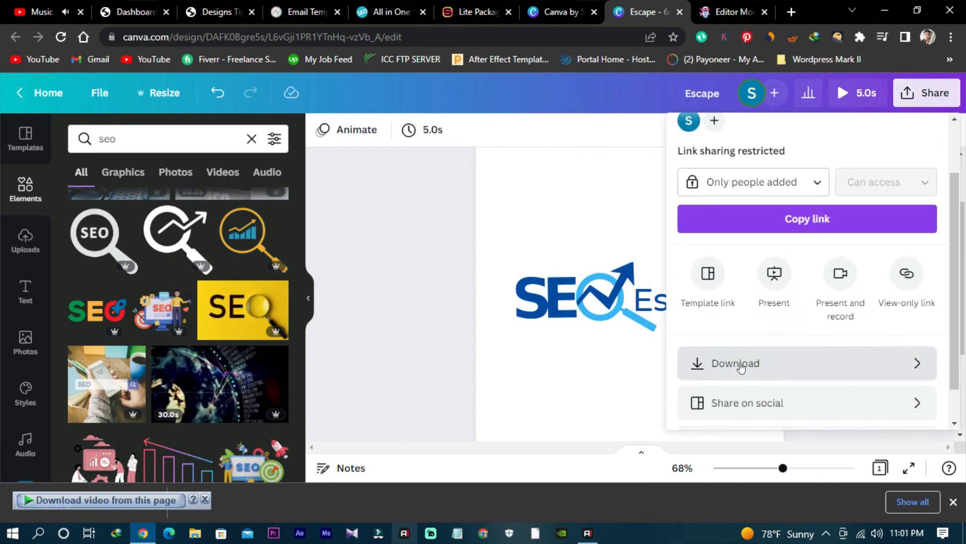
left_click(740, 368)
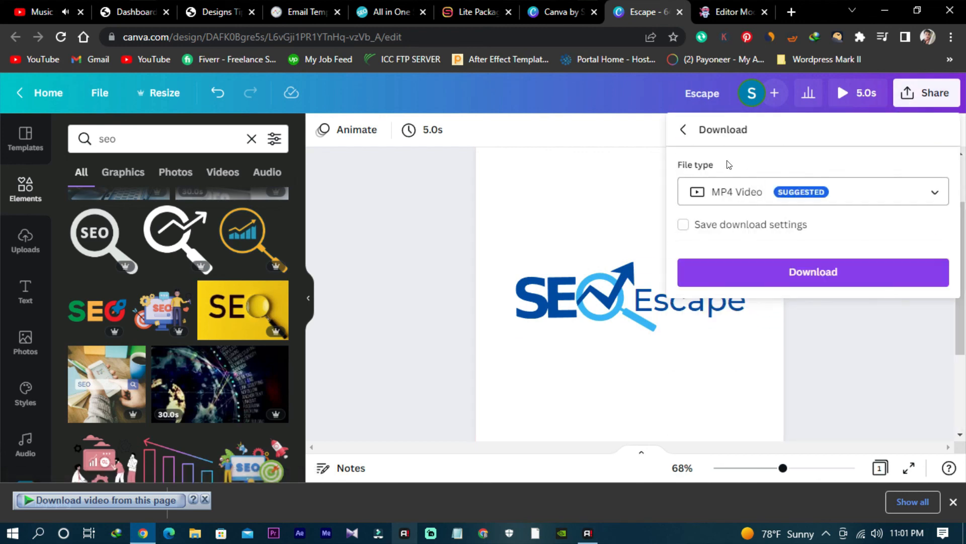
left_click(684, 130)
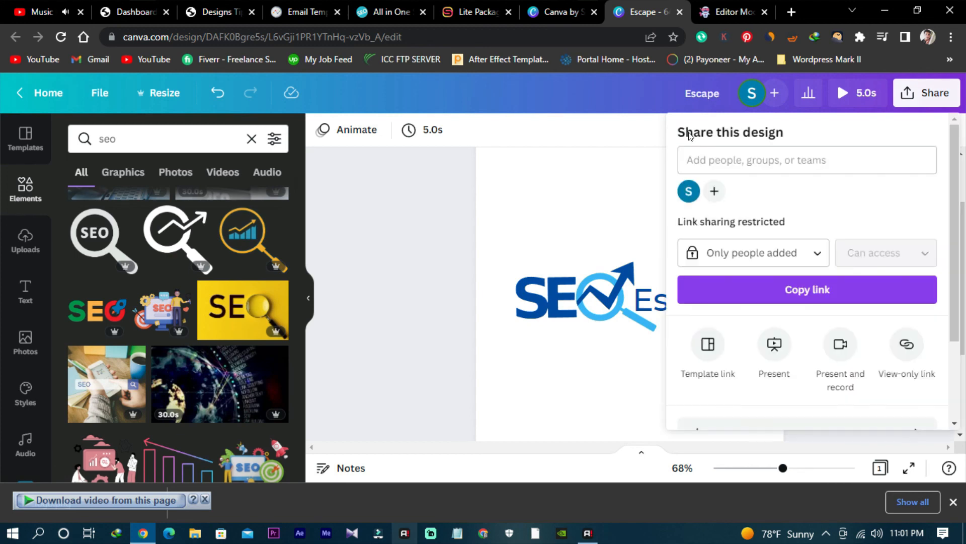
scroll(753, 321, "down", 2)
left_click(753, 321)
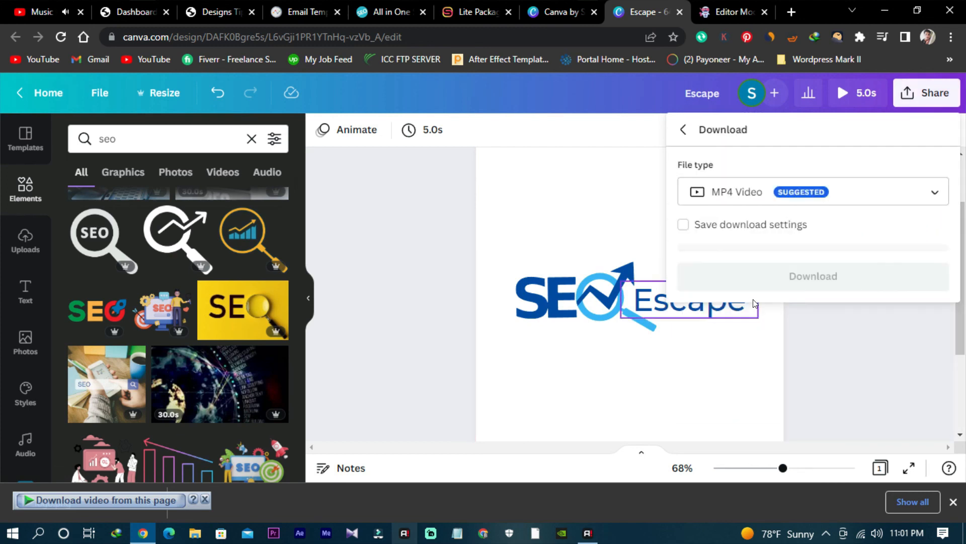
- Download the logo as a PNG at size 1 (640 × 853 px) with a transparent background, and dismiss the download notice
left_click(720, 192)
left_click(752, 145)
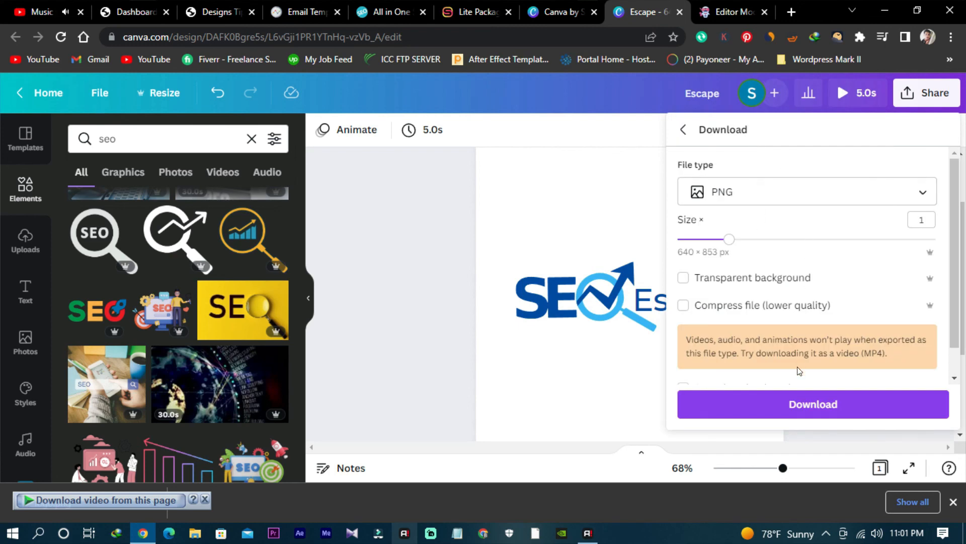
left_click(735, 279)
left_click(830, 408)
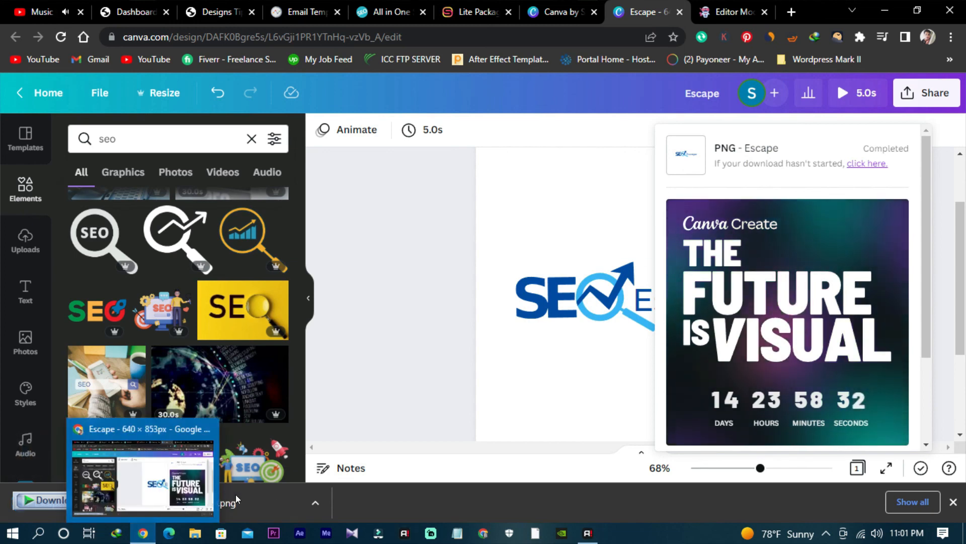
left_click(571, 243)
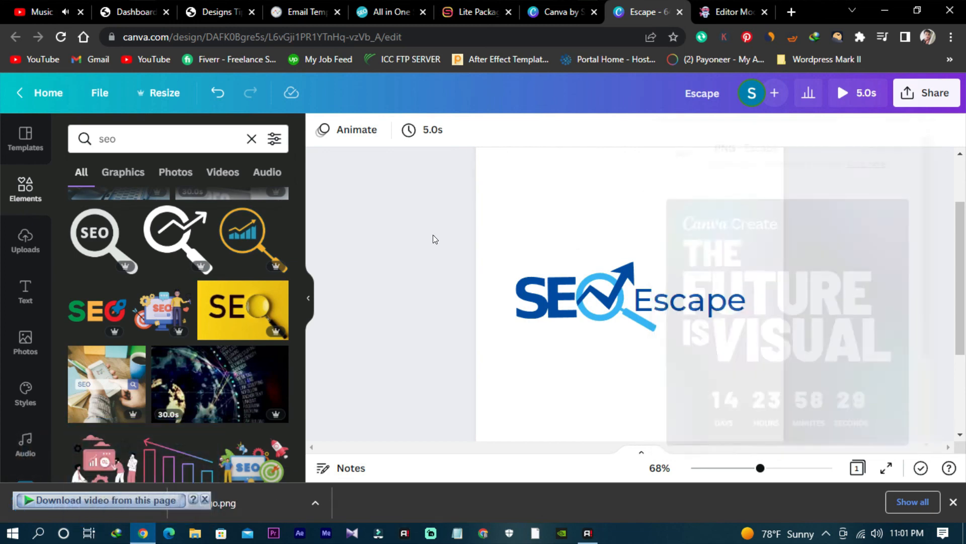